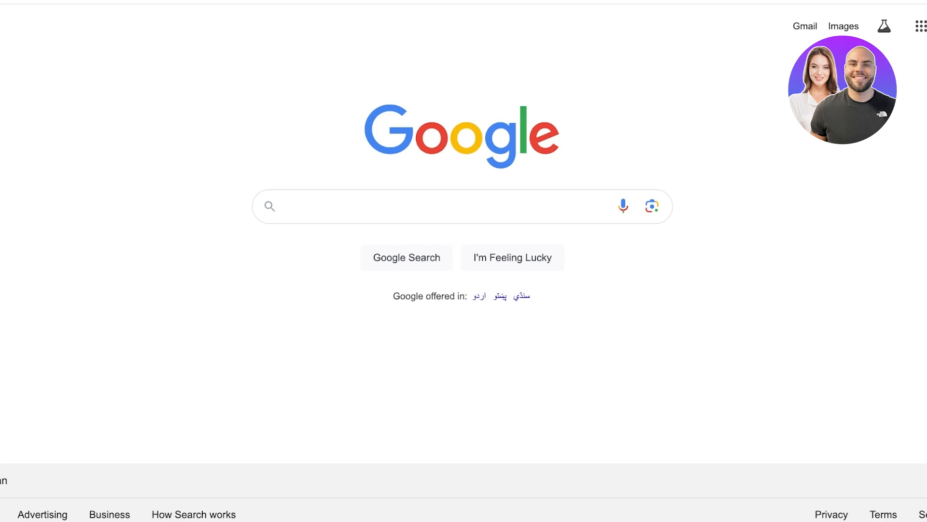
Switch to the first alternative Google account in the list of signed-in accounts.
{"action": "left_click", "coordinate": [909, 26]}
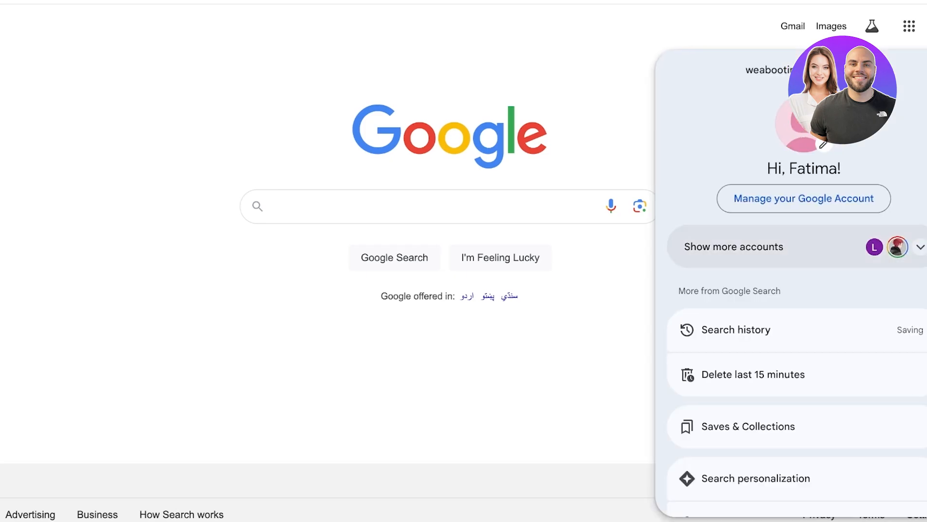
{"action": "left_click", "coordinate": [821, 246]}
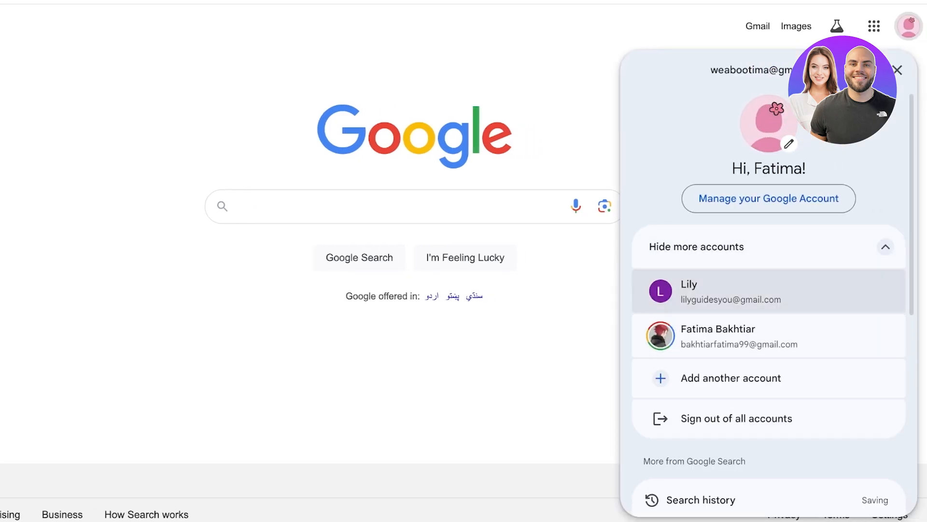
{"action": "left_click", "coordinate": [769, 291]}
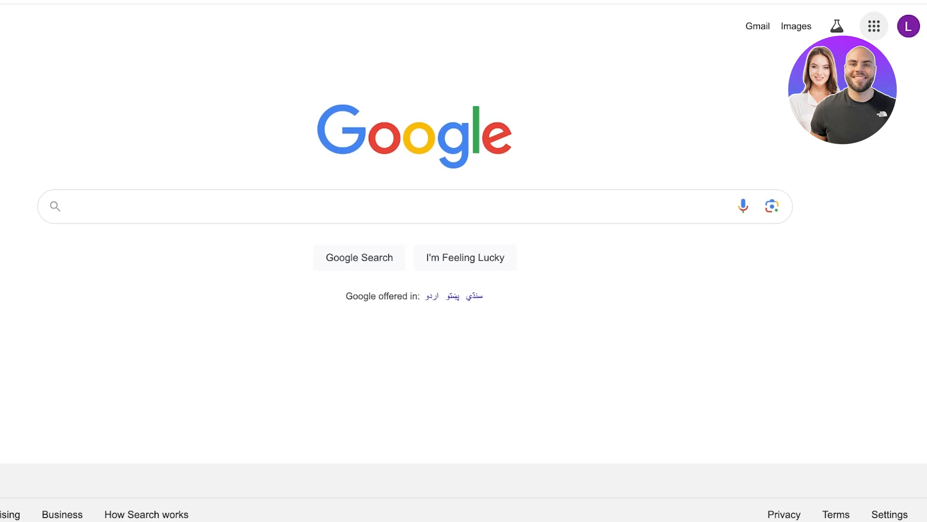
Open Google Calendar from the Google apps.
{"action": "left_click", "coordinate": [874, 26]}
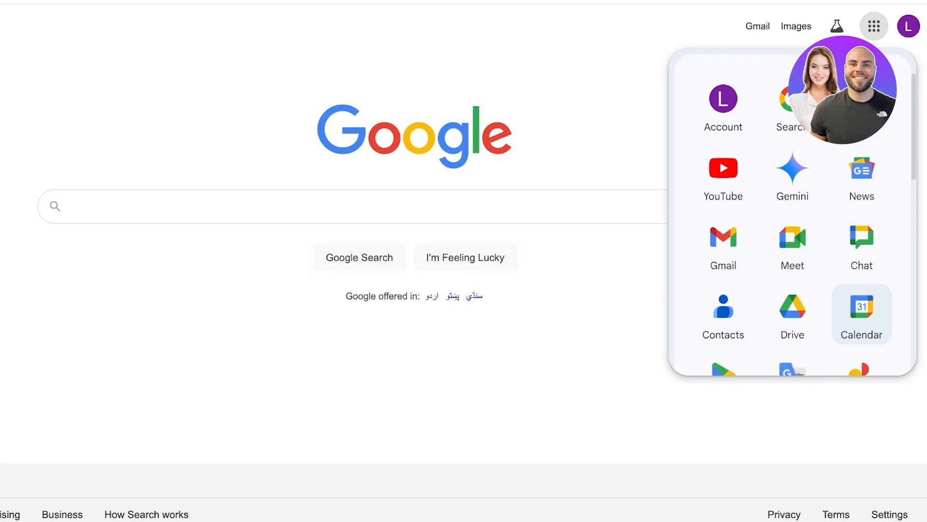
{"action": "left_click", "coordinate": [862, 313]}
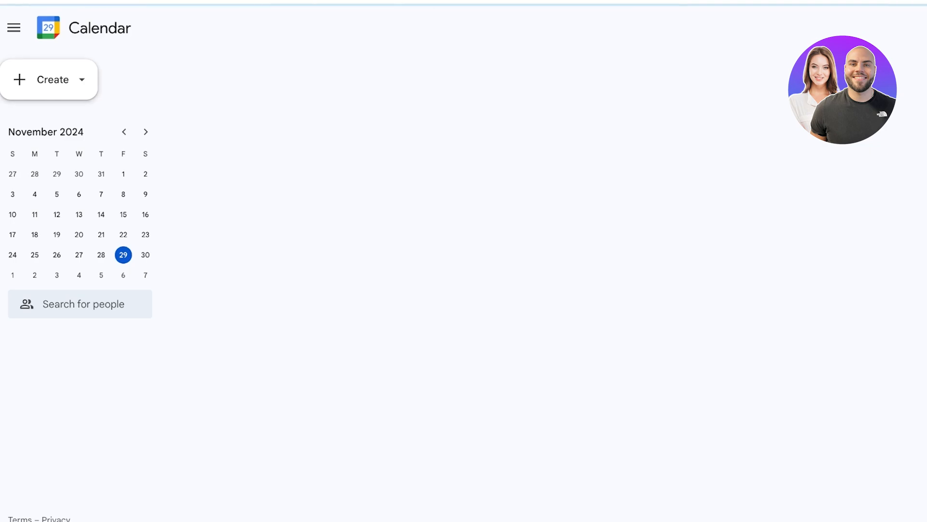
{"action": "left_click", "coordinate": [920, 168]}
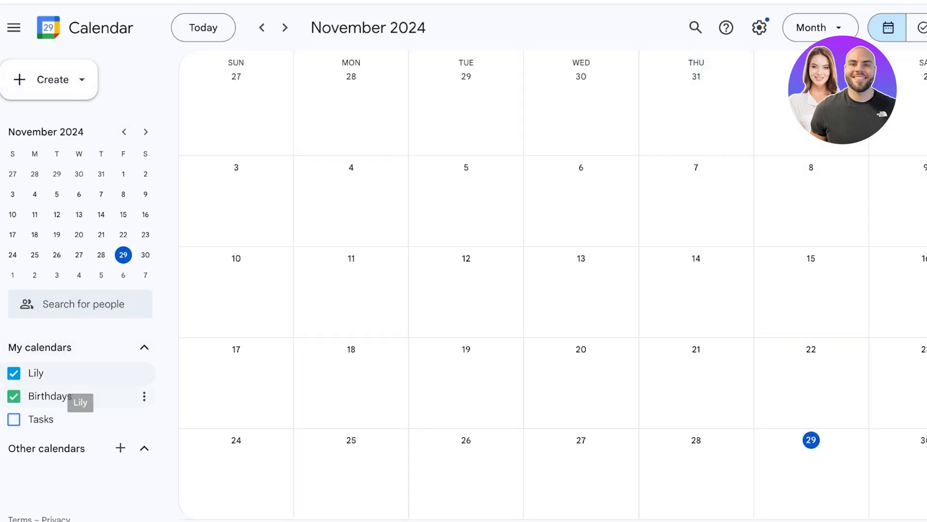
{"action": "left_click", "coordinate": [77, 448]}
{"action": "left_click", "coordinate": [120, 448]}
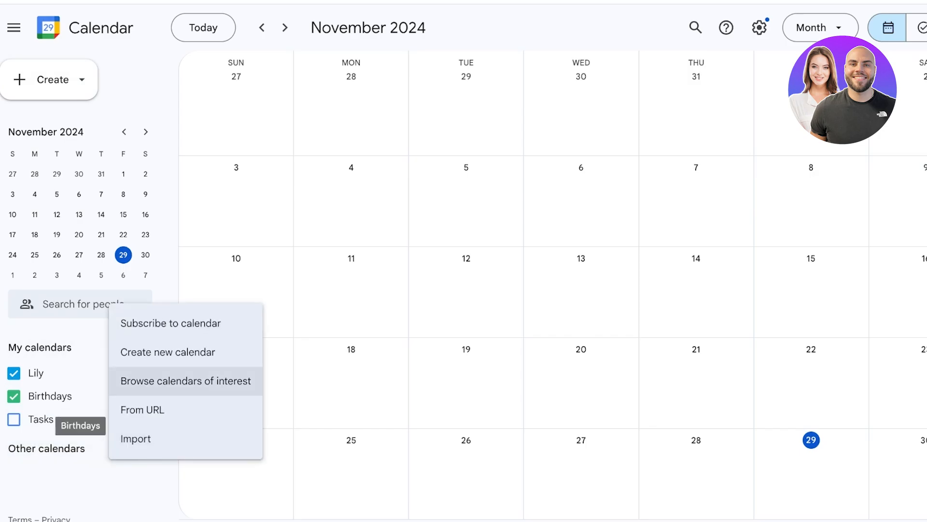
{"action": "left_click", "coordinate": [168, 351]}
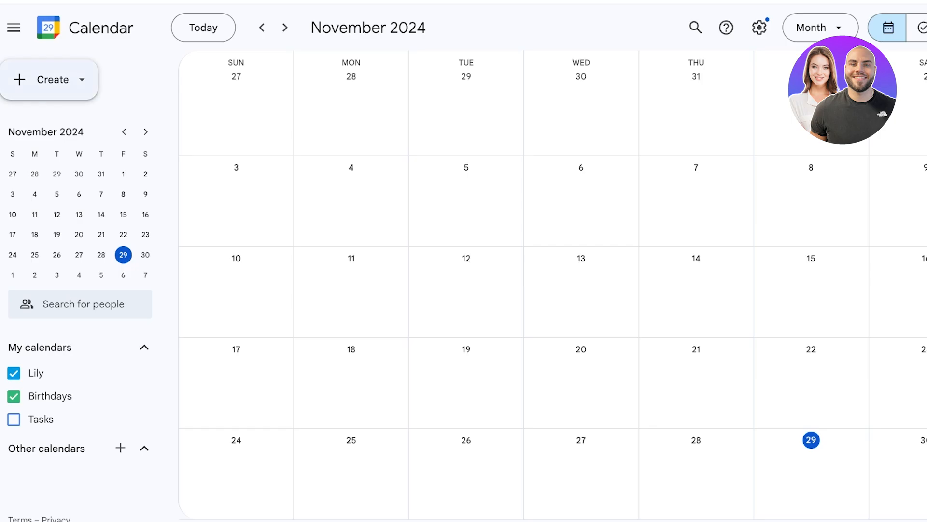
Start creating a new bookable appointment schedule in the calendar.
{"action": "left_click", "coordinate": [49, 79]}
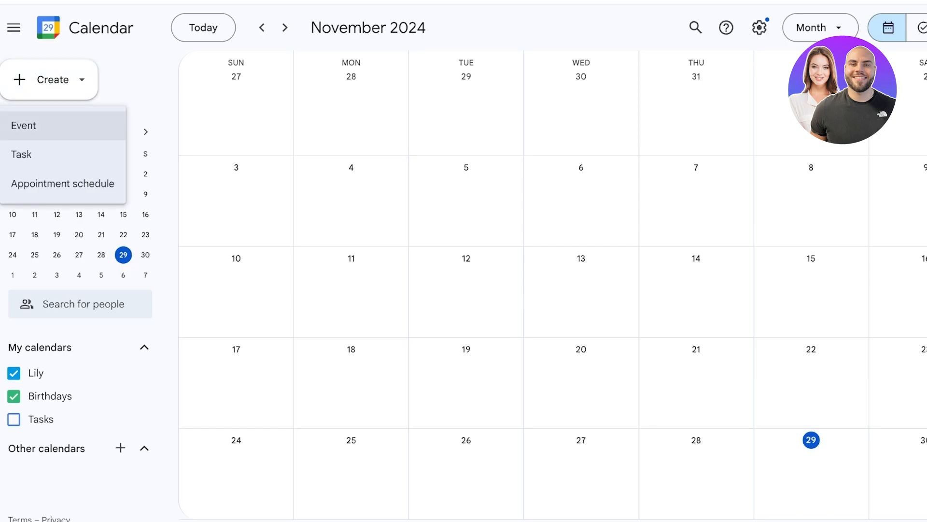
{"action": "left_click", "coordinate": [63, 183]}
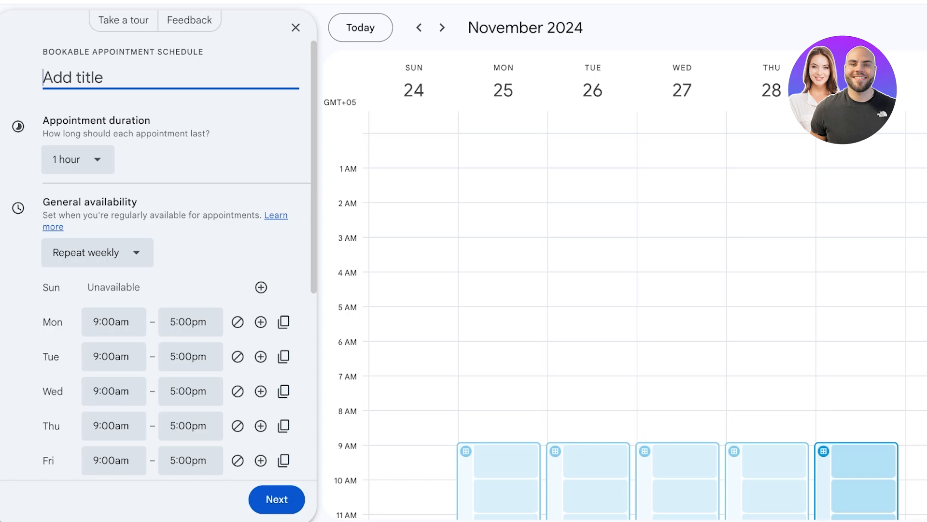
{"action": "left_click_drag", "start_coordinate": [55, 52], "coordinate": [198, 51]}
Title the appointment schedule "Meeting Times" and set the appointment duration to 30 minutes.
{"action": "left_click", "coordinate": [188, 78]}
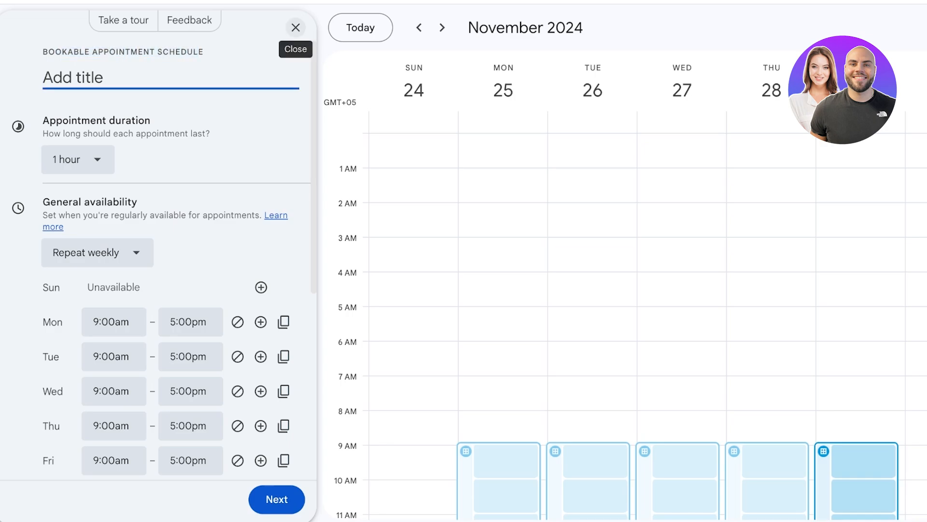
{"action": "type", "text": "A"}
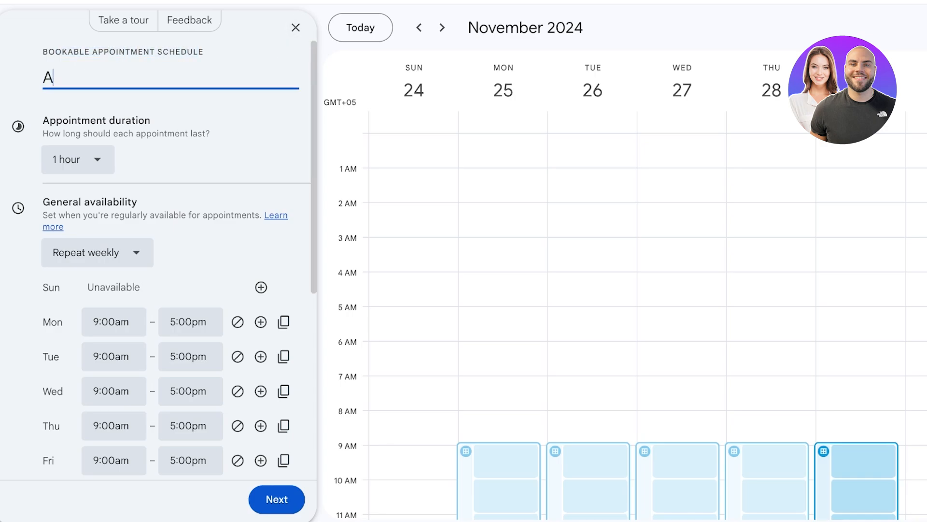
{"action": "key", "text": "BackSpace"}
{"action": "type", "text": "Work"}
{"action": "key", "text": "BackSpace"}
{"action": "key", "text": "BackSpace"}
{"action": "key", "text": "BackSpace"}
{"action": "key", "text": "BackSpace"}
{"action": "type", "text": "Meeting "}
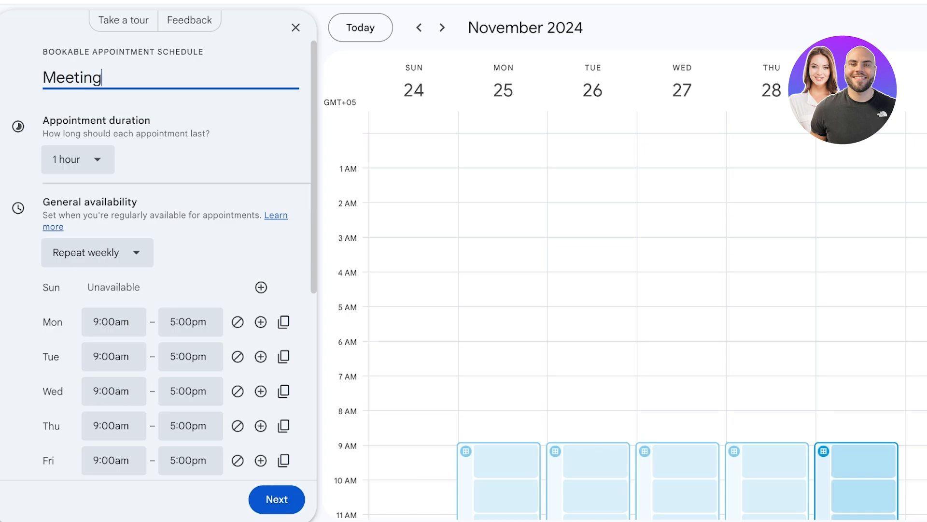
{"action": "type", "text": "Times"}
{"action": "left_click", "coordinate": [77, 160]}
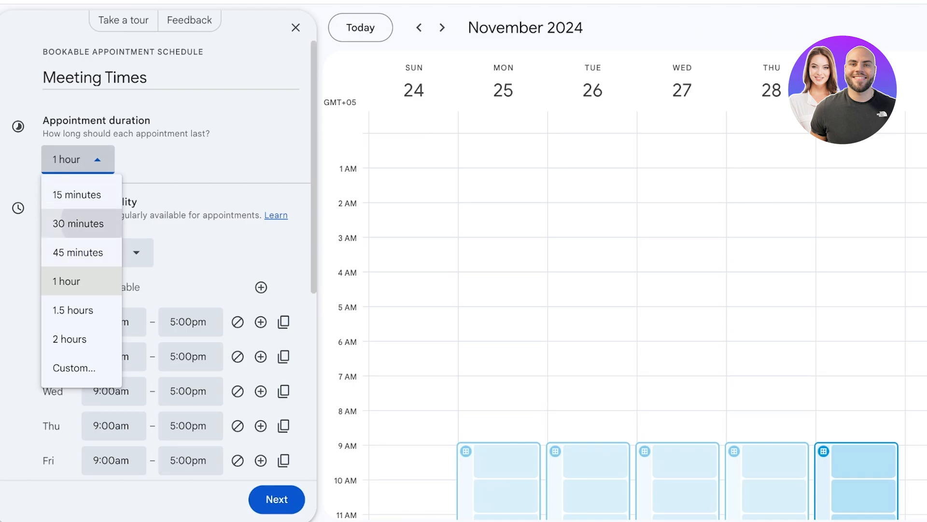
{"action": "left_click", "coordinate": [78, 223]}
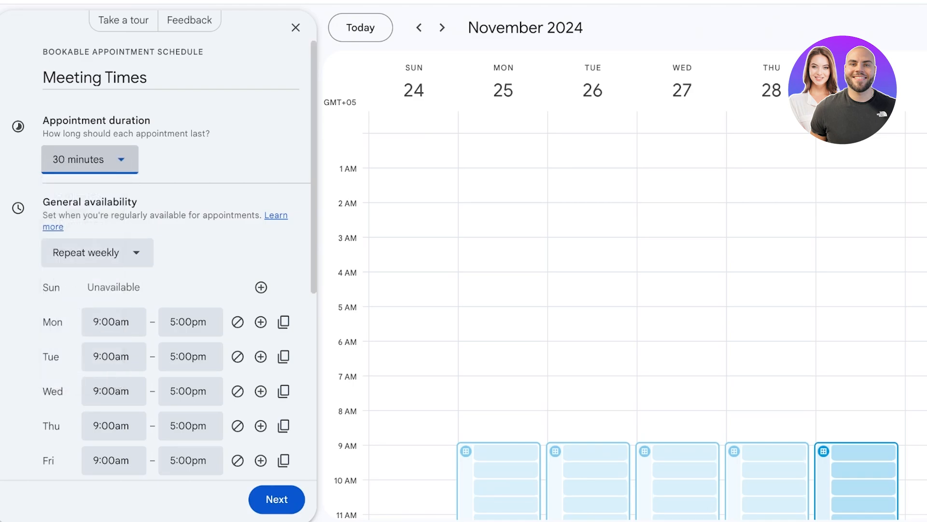
Try the Does not repeat and Custom options for the availability, returning it to Repeat weekly.
{"action": "scroll", "coordinate": [159, 259], "scroll_direction": "down", "scroll_amount": 2}
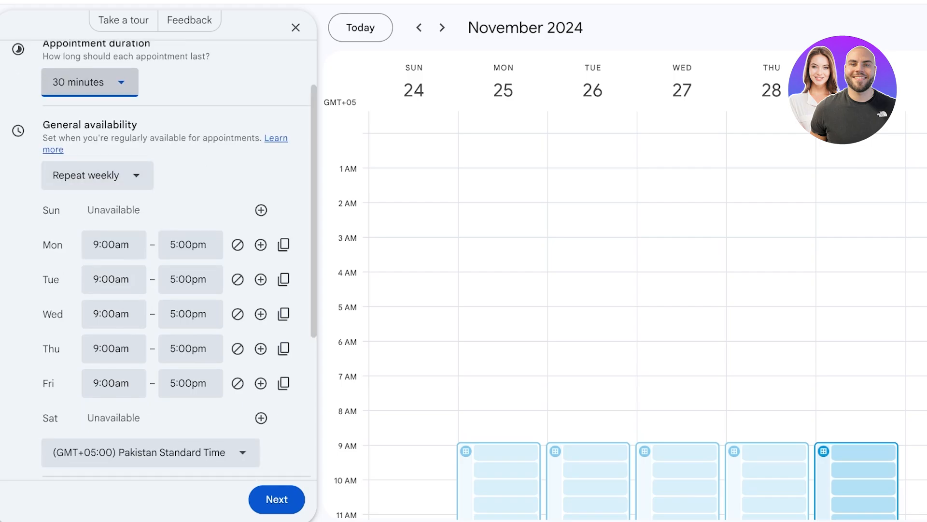
{"action": "left_click", "coordinate": [97, 176]}
{"action": "left_click", "coordinate": [91, 210]}
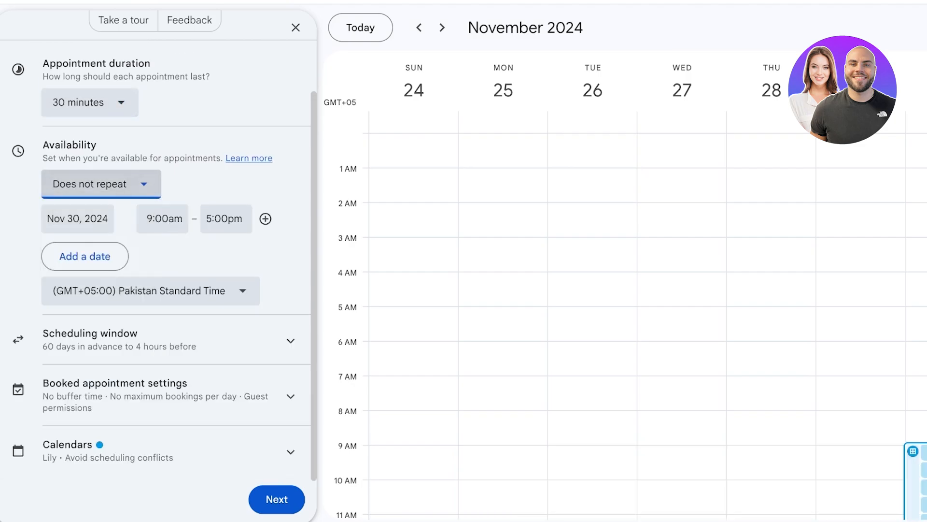
{"action": "left_click", "coordinate": [101, 184]}
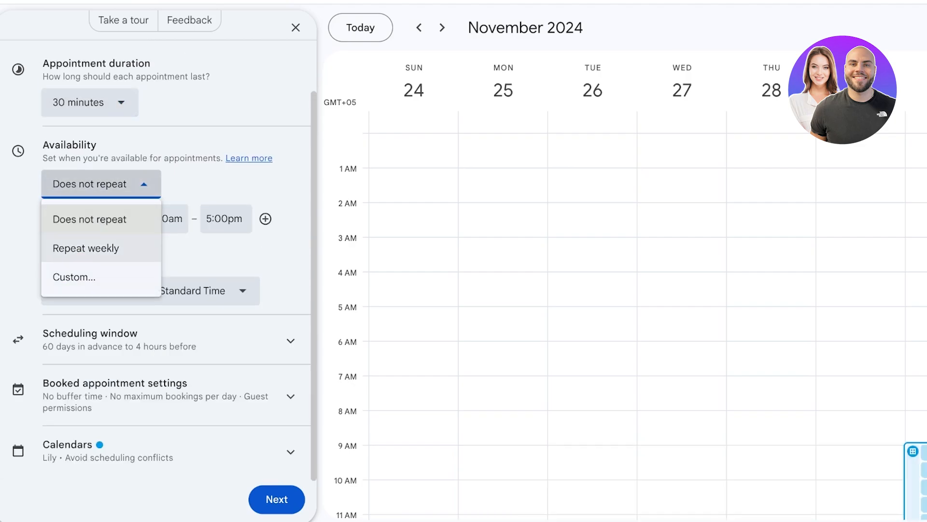
{"action": "left_click", "coordinate": [86, 247]}
{"action": "left_click", "coordinate": [97, 195]}
{"action": "left_click", "coordinate": [75, 286]}
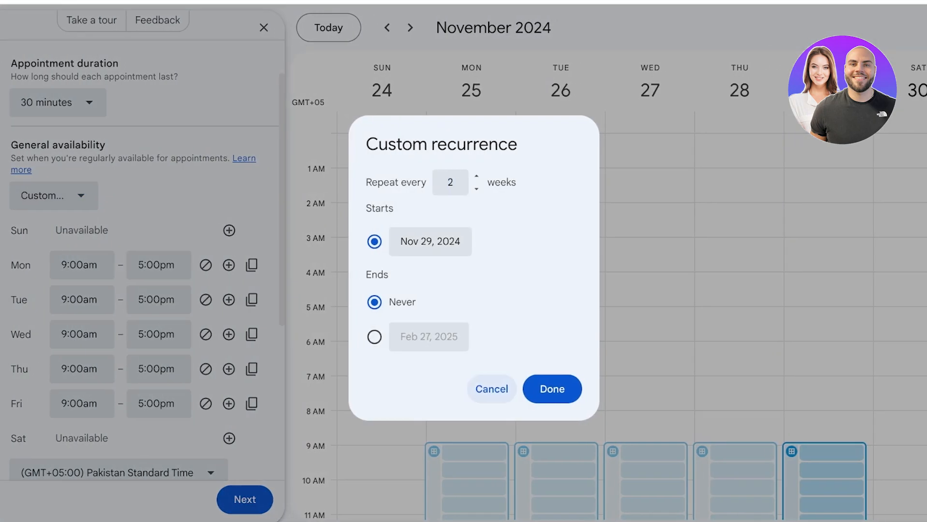
{"action": "left_click", "coordinate": [492, 388]}
{"action": "left_click", "coordinate": [65, 195]}
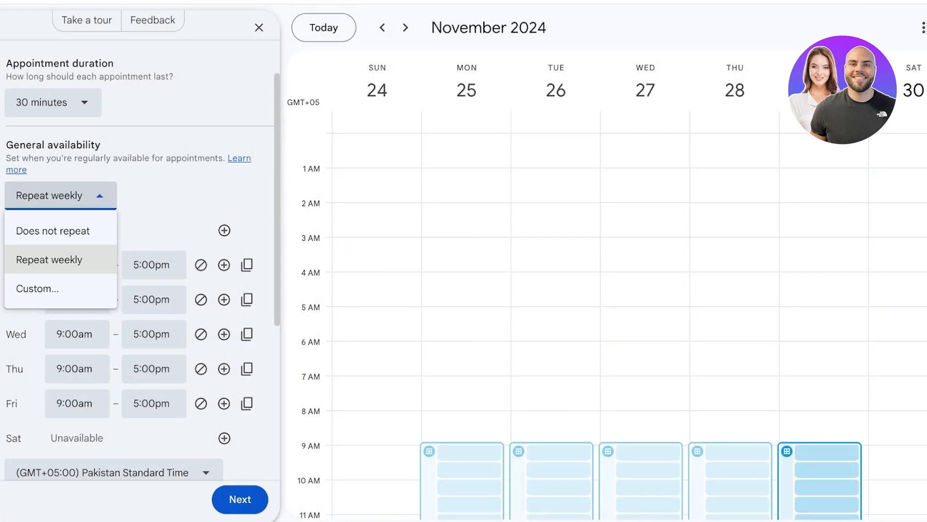
{"action": "left_click", "coordinate": [52, 259]}
Add availability for Sunday and Saturday to the weekly schedule.
{"action": "scroll", "coordinate": [224, 217], "scroll_direction": "down", "scroll_amount": 1}
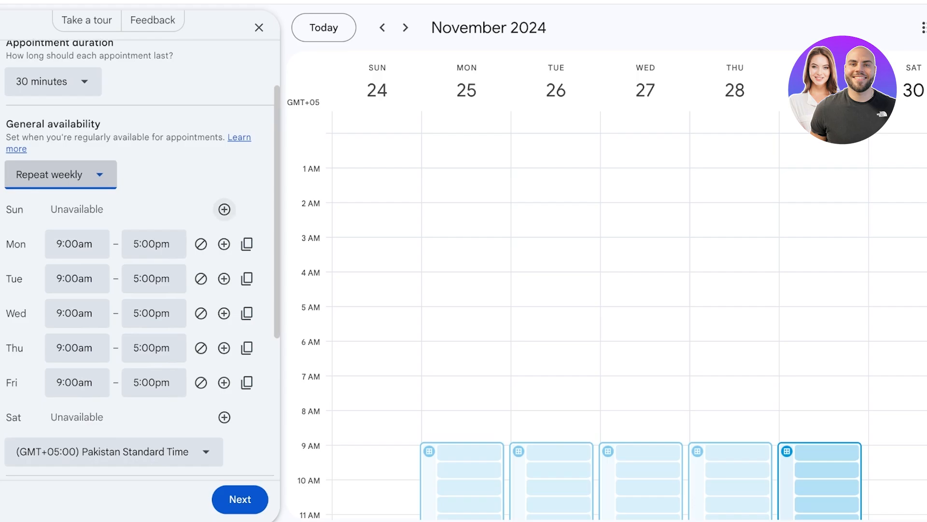
{"action": "left_click", "coordinate": [224, 209]}
{"action": "scroll", "coordinate": [224, 330], "scroll_direction": "down", "scroll_amount": 2}
{"action": "left_click", "coordinate": [224, 330]}
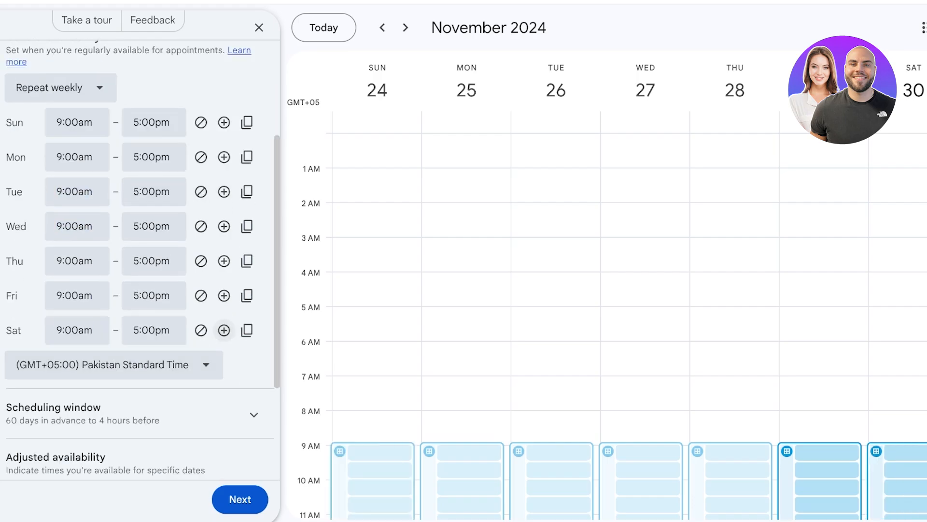
Set Sunday's availability to 5:00pm – 8:00pm.
{"action": "left_click", "coordinate": [77, 122]}
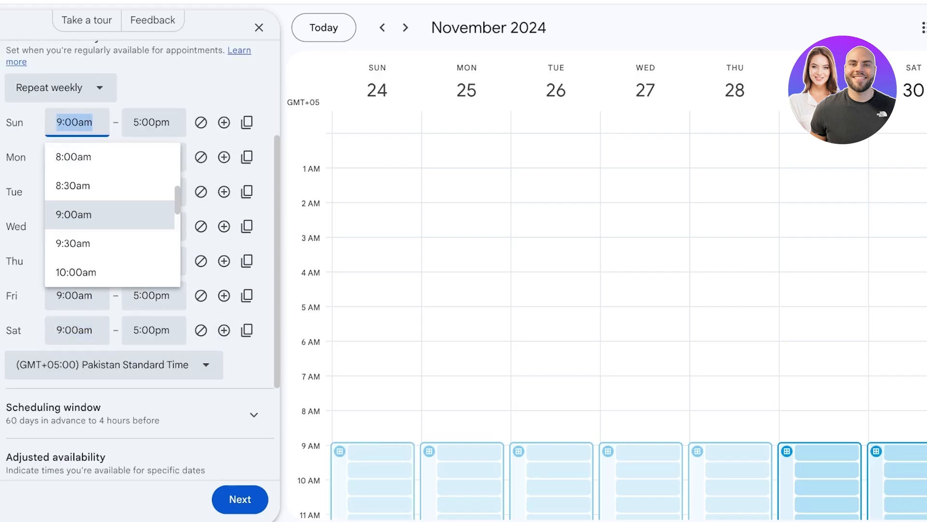
{"action": "scroll", "coordinate": [77, 178], "scroll_direction": "down", "scroll_amount": 6}
{"action": "scroll", "coordinate": [111, 213], "scroll_direction": "down", "scroll_amount": 7}
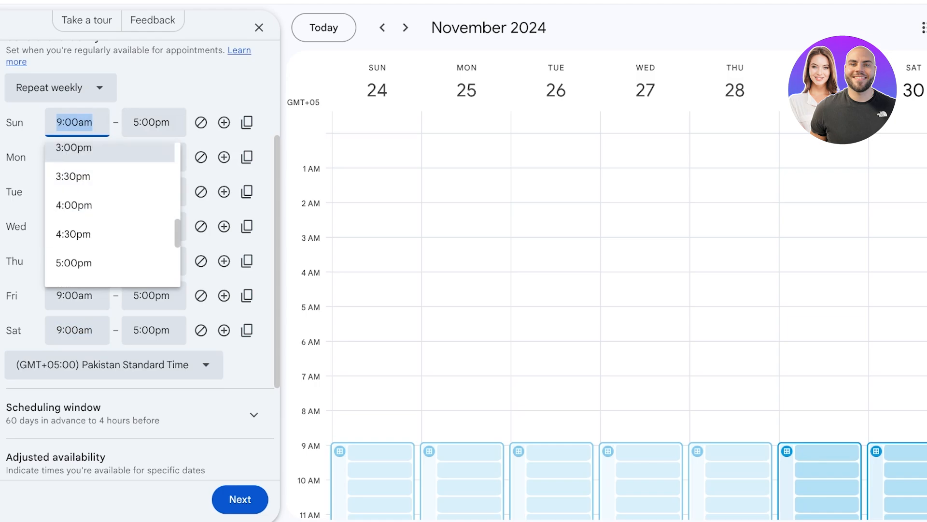
{"action": "scroll", "coordinate": [112, 213], "scroll_direction": "up", "scroll_amount": 3}
{"action": "scroll", "coordinate": [82, 179], "scroll_direction": "up", "scroll_amount": 1}
{"action": "left_click", "coordinate": [78, 161]}
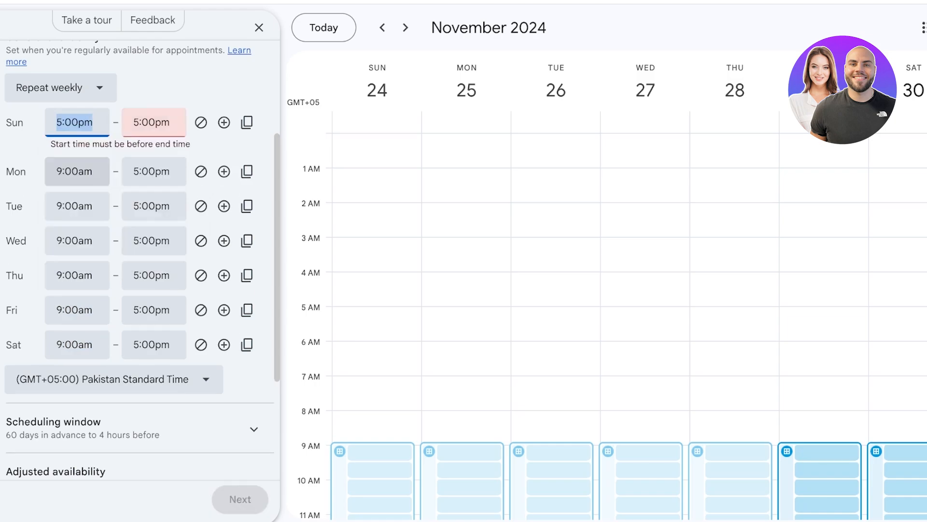
{"action": "left_click", "coordinate": [153, 122]}
{"action": "scroll", "coordinate": [189, 215], "scroll_direction": "down", "scroll_amount": 6}
{"action": "scroll", "coordinate": [189, 215], "scroll_direction": "up", "scroll_amount": 4}
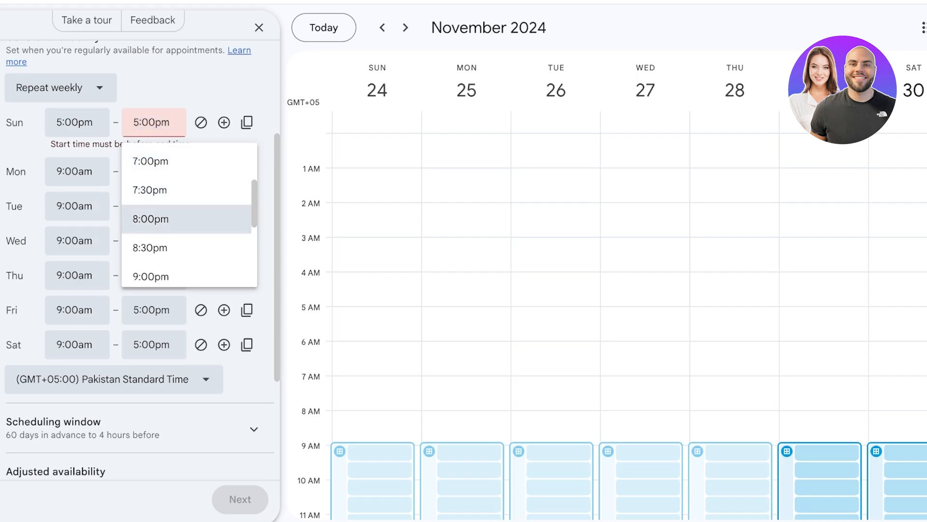
{"action": "left_click", "coordinate": [150, 219]}
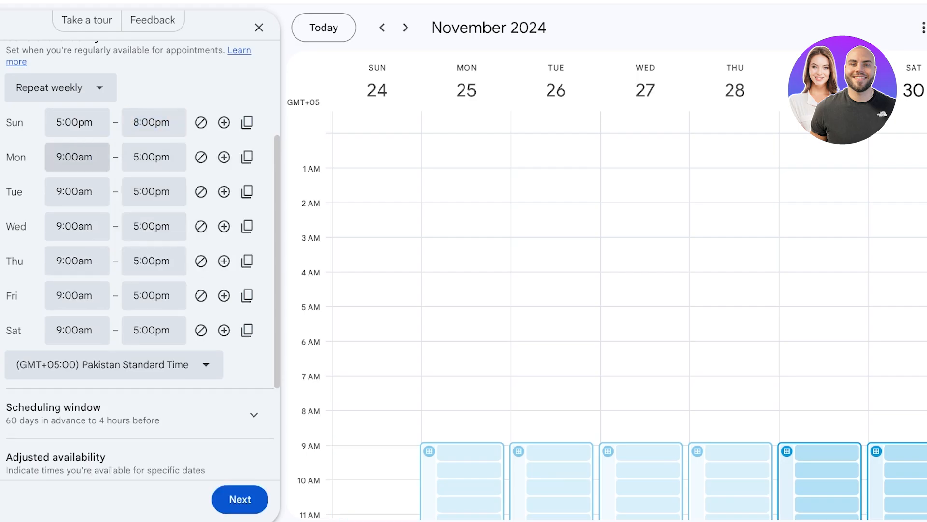
Set the availability end time to 4:00pm for Monday, Tuesday and Wednesday.
{"action": "left_click", "coordinate": [74, 156]}
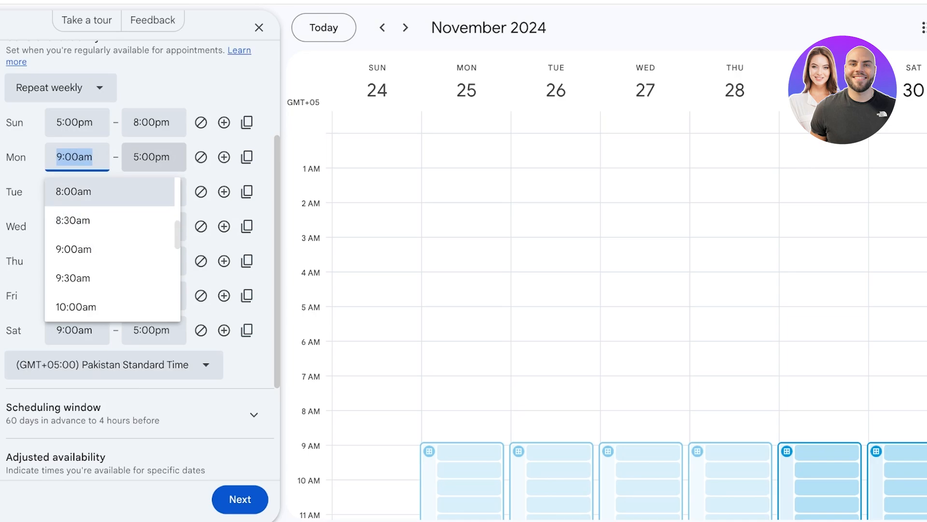
{"action": "left_click", "coordinate": [151, 157]}
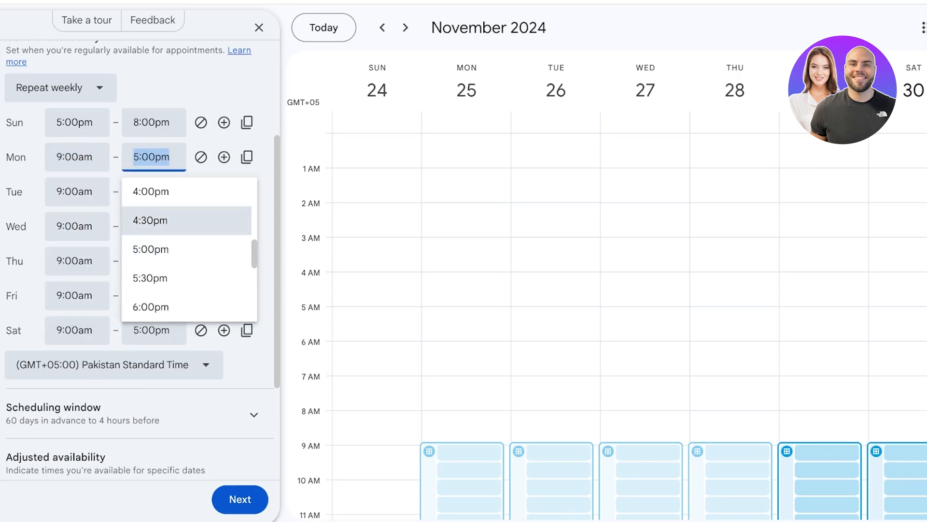
{"action": "left_click", "coordinate": [151, 191]}
{"action": "left_click", "coordinate": [152, 191]}
{"action": "left_click", "coordinate": [150, 224]}
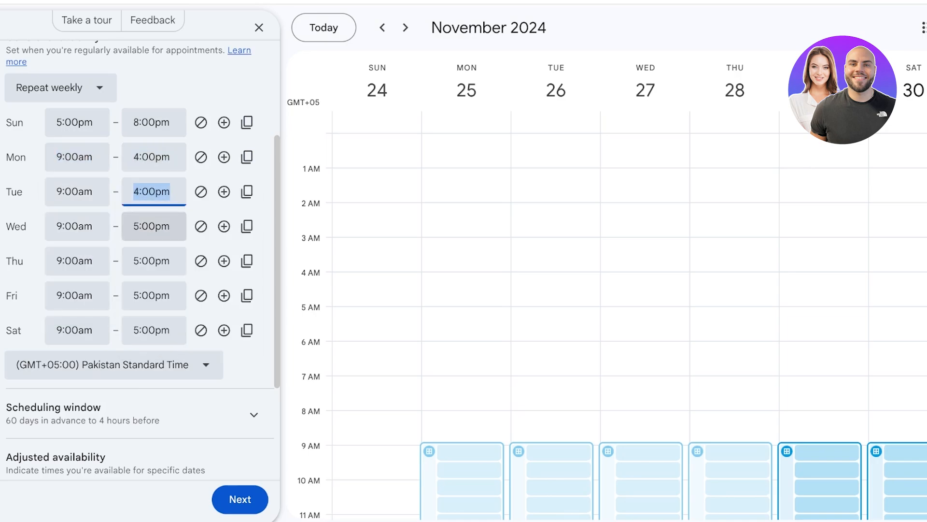
{"action": "left_click", "coordinate": [152, 226]}
{"action": "left_click", "coordinate": [151, 260]}
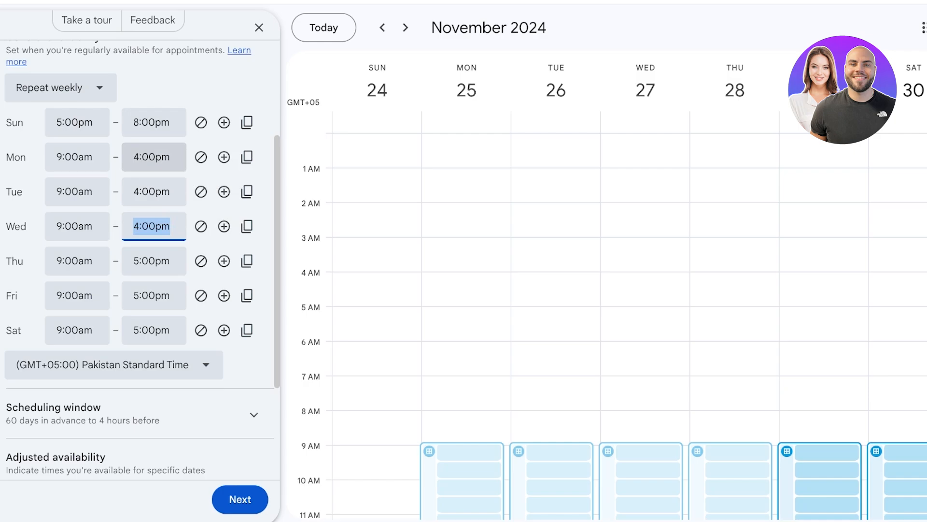
Set Monday's availability end time to 1:00pm.
{"action": "left_click", "coordinate": [151, 156]}
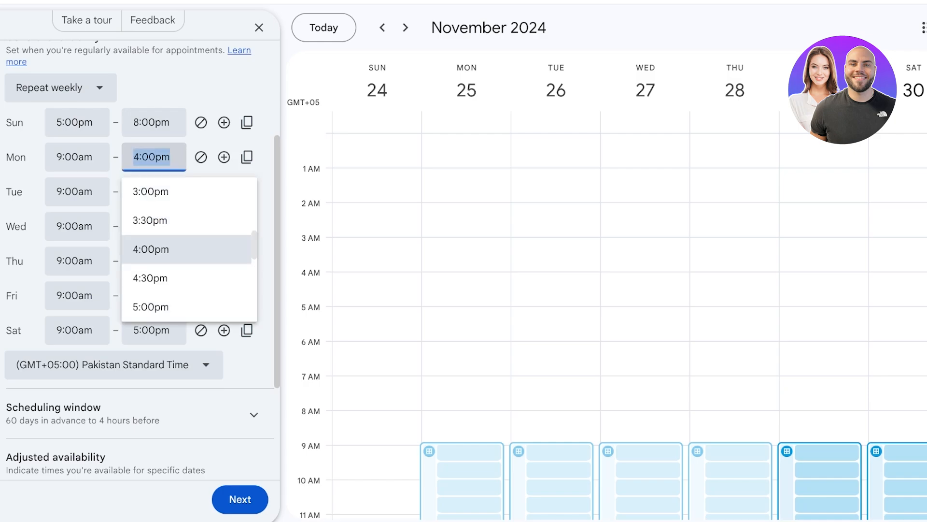
{"action": "scroll", "coordinate": [189, 234], "scroll_direction": "up", "scroll_amount": 5}
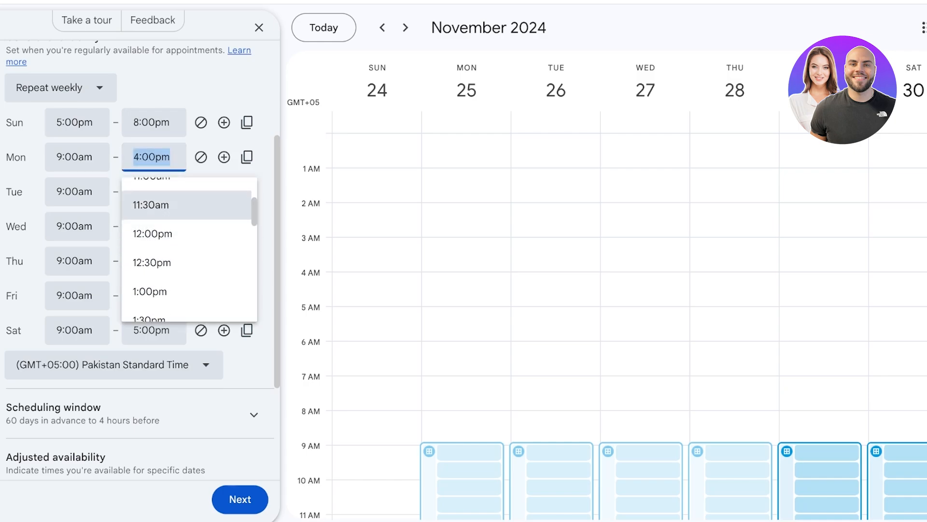
{"action": "scroll", "coordinate": [188, 222], "scroll_direction": "up", "scroll_amount": 1}
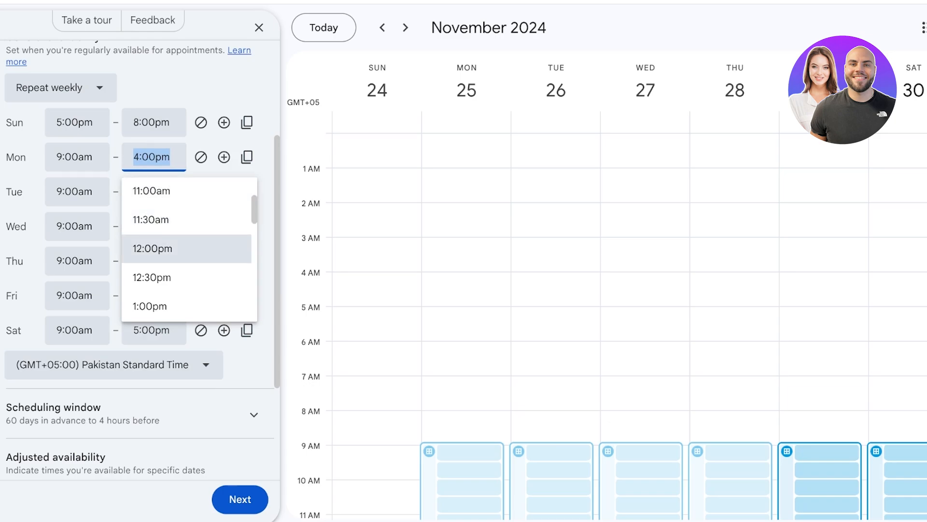
{"action": "scroll", "coordinate": [189, 228], "scroll_direction": "up", "scroll_amount": 2}
{"action": "scroll", "coordinate": [188, 228], "scroll_direction": "down", "scroll_amount": 12}
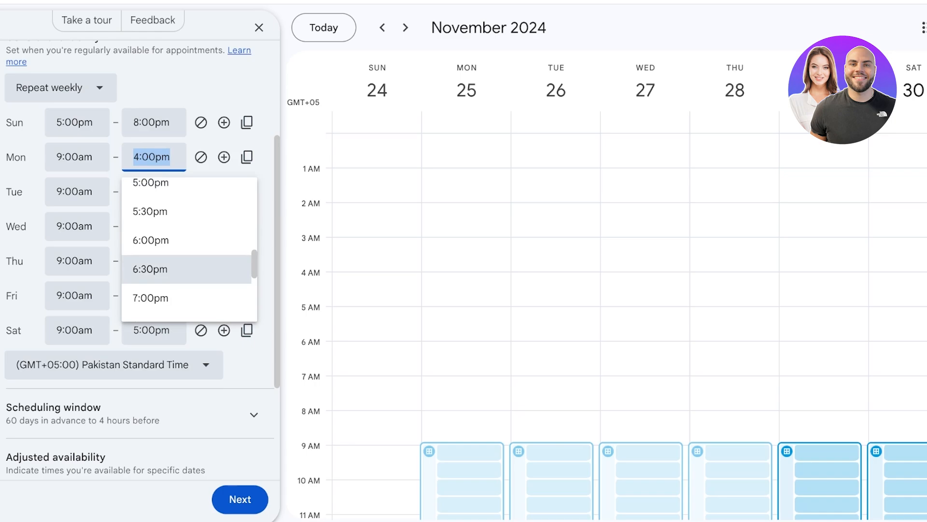
{"action": "scroll", "coordinate": [189, 265], "scroll_direction": "up", "scroll_amount": 6}
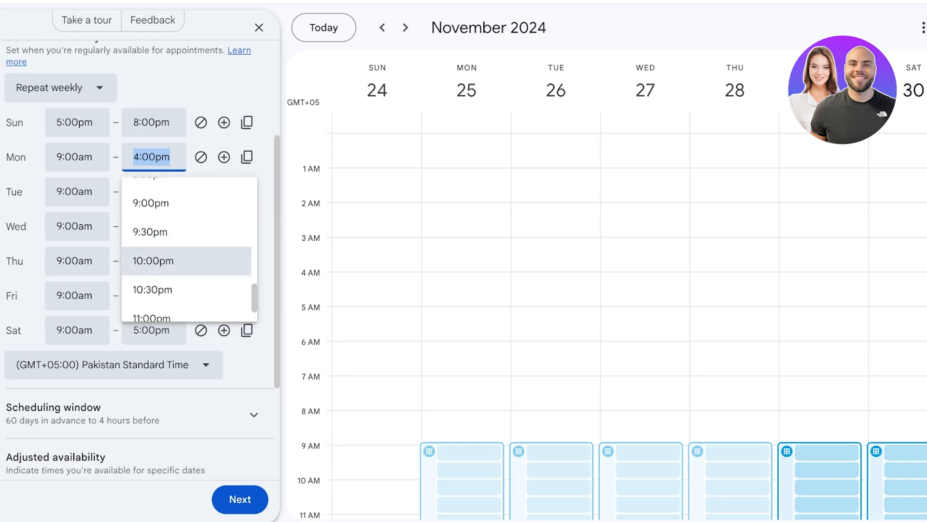
{"action": "scroll", "coordinate": [188, 241], "scroll_direction": "up", "scroll_amount": 8}
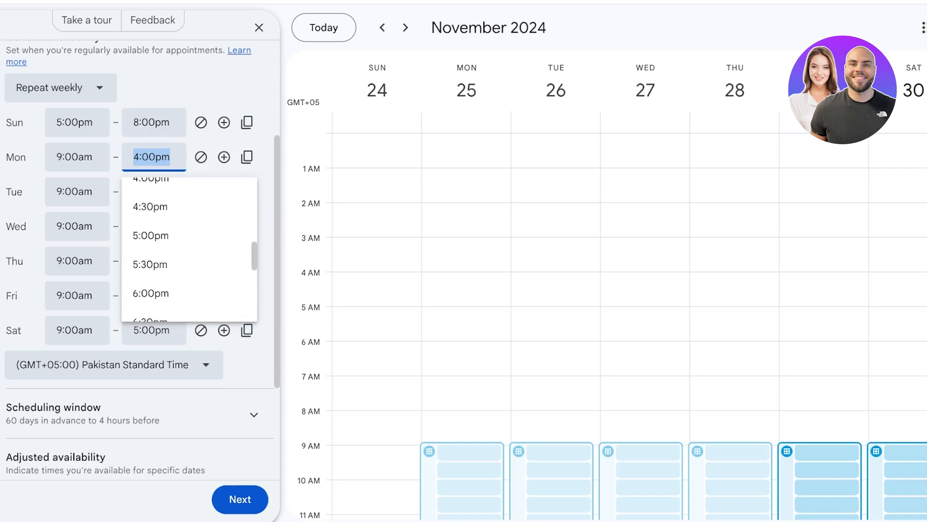
{"action": "left_click", "coordinate": [149, 186]}
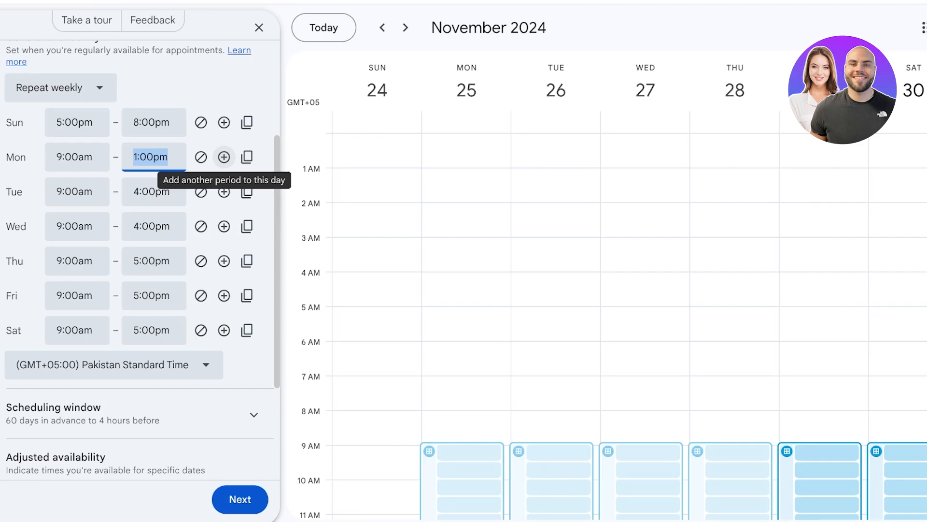
Add a second Monday period of 2:00pm – 3:00pm and copy Monday's times to all days.
{"action": "left_click", "coordinate": [223, 157]}
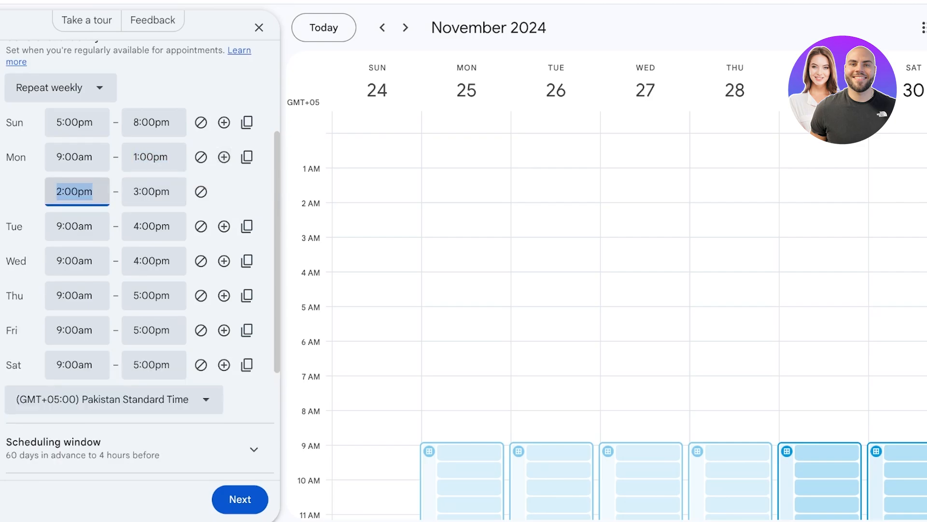
{"action": "left_click", "coordinate": [71, 192]}
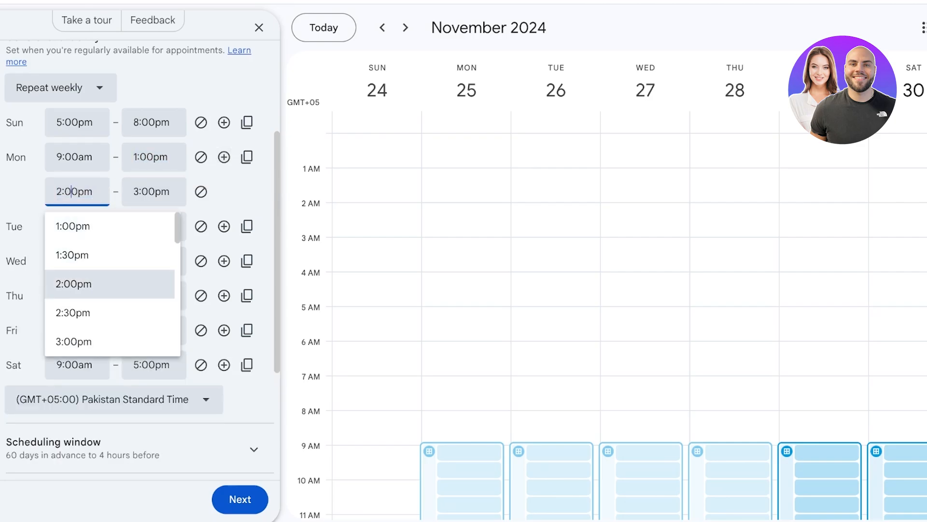
{"action": "left_click", "coordinate": [73, 284]}
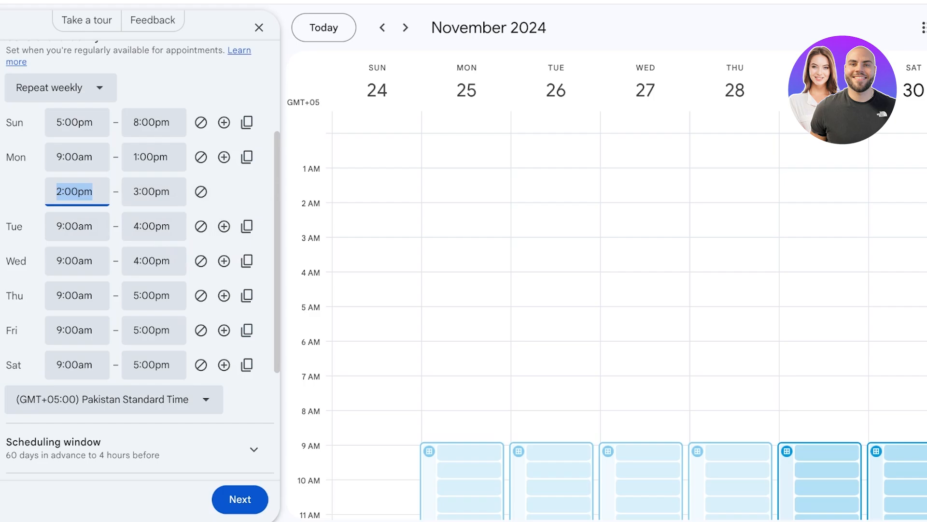
{"action": "left_click", "coordinate": [247, 157]}
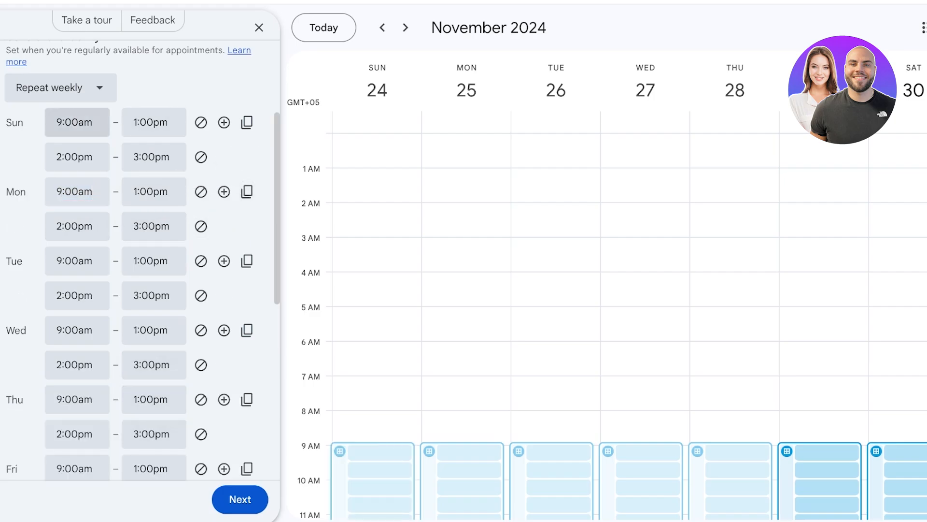
Remove the 2:00pm – 3:00pm period from Sunday and Saturday.
{"action": "left_click", "coordinate": [201, 157]}
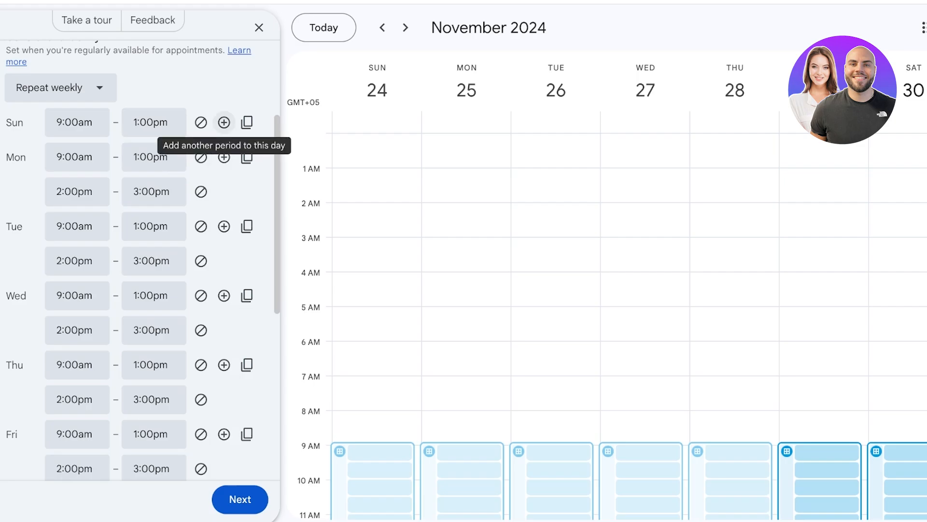
{"action": "scroll", "coordinate": [213, 145], "scroll_direction": "down", "scroll_amount": 5}
{"action": "left_click", "coordinate": [201, 295]}
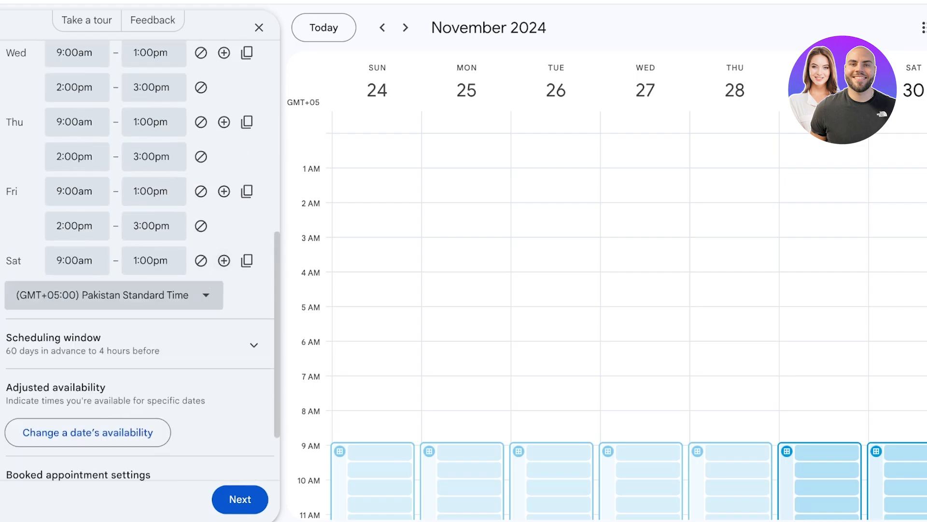
Set Sunday's availability to 4:00pm – 8:00pm.
{"action": "scroll", "coordinate": [201, 294], "scroll_direction": "up", "scroll_amount": 6}
{"action": "left_click", "coordinate": [75, 232]}
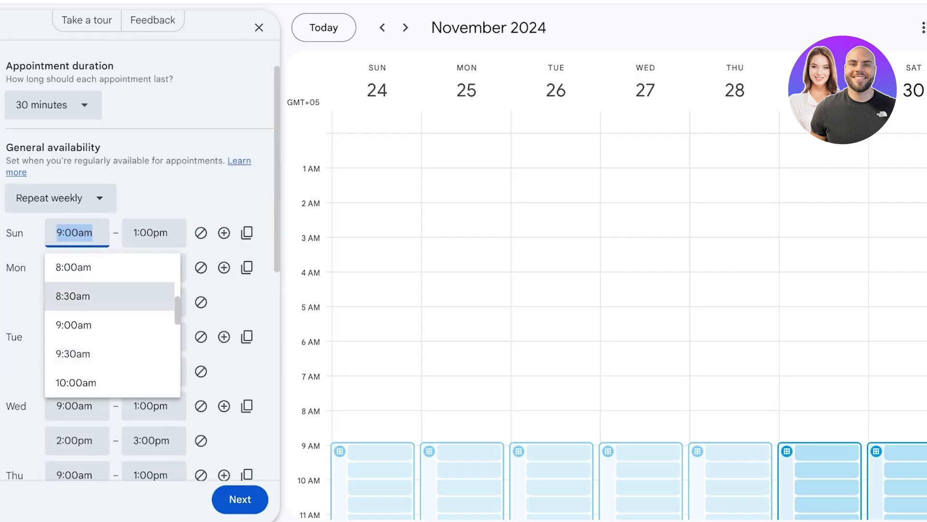
{"action": "scroll", "coordinate": [111, 295], "scroll_direction": "down", "scroll_amount": 10}
{"action": "scroll", "coordinate": [111, 314], "scroll_direction": "up", "scroll_amount": 5}
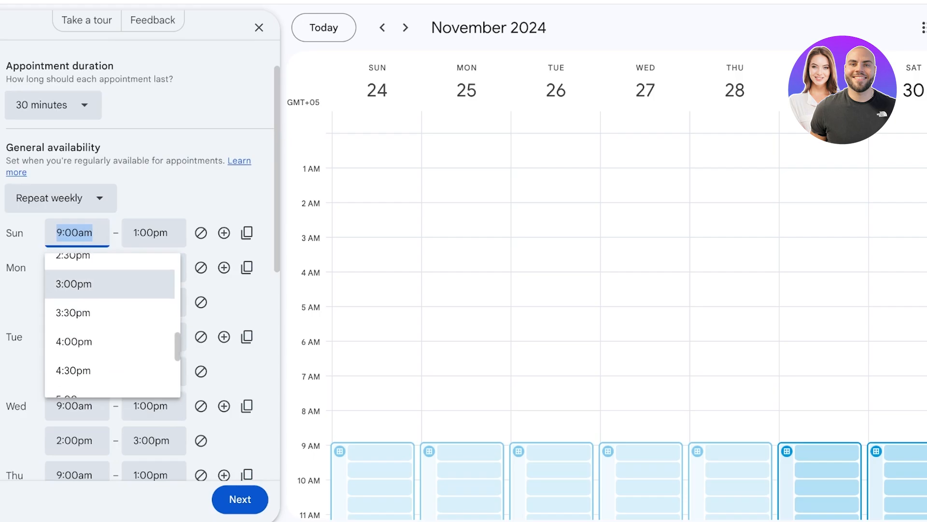
{"action": "left_click", "coordinate": [111, 344]}
{"action": "left_click", "coordinate": [153, 232]}
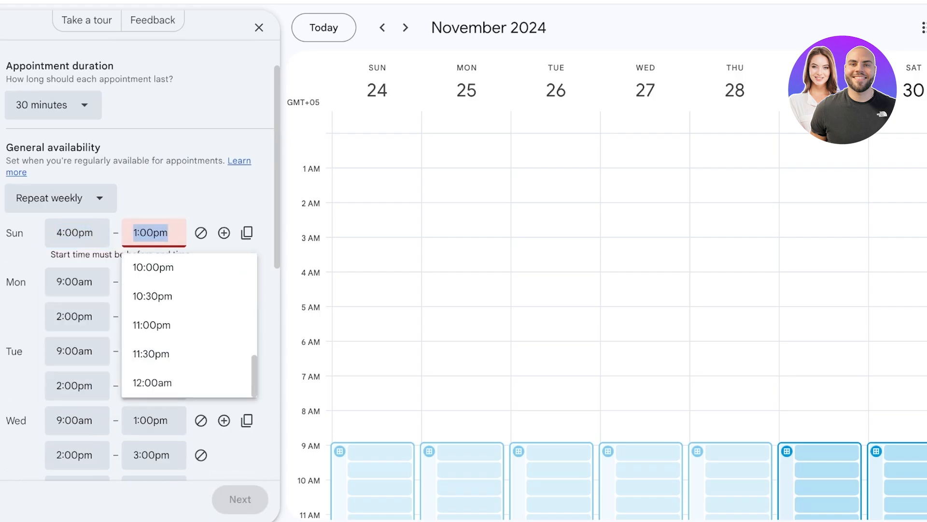
{"action": "scroll", "coordinate": [189, 314], "scroll_direction": "up", "scroll_amount": 4}
{"action": "left_click", "coordinate": [150, 313]}
Set Saturday's availability to 4:00pm – 8:00pm.
{"action": "scroll", "coordinate": [140, 241], "scroll_direction": "down", "scroll_amount": 9}
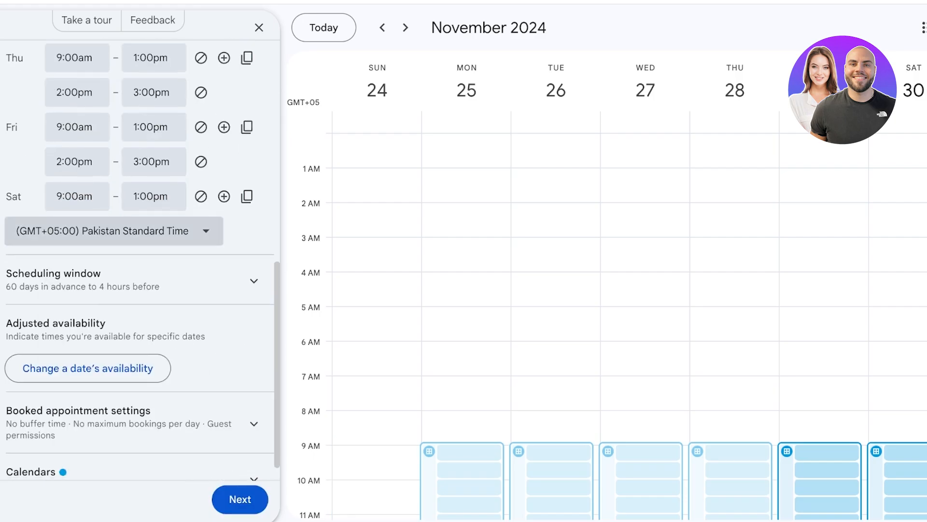
{"action": "left_click", "coordinate": [74, 196]}
{"action": "scroll", "coordinate": [111, 319], "scroll_direction": "down", "scroll_amount": 9}
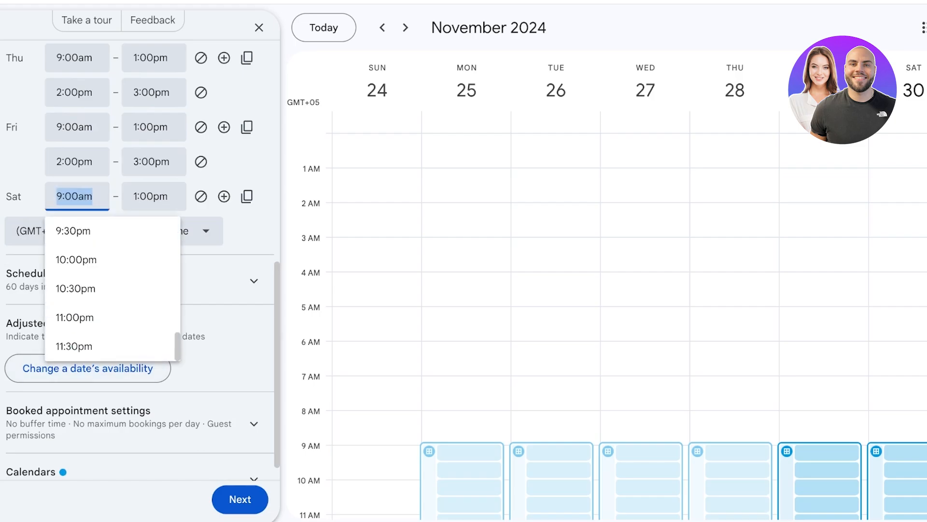
{"action": "scroll", "coordinate": [111, 318], "scroll_direction": "up", "scroll_amount": 2}
{"action": "scroll", "coordinate": [73, 280], "scroll_direction": "up", "scroll_amount": 3}
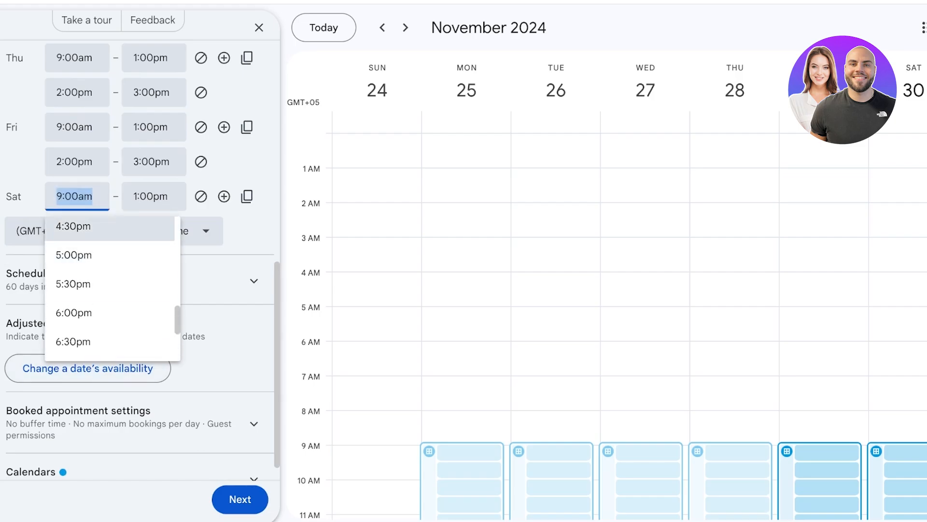
{"action": "left_click", "coordinate": [72, 227]}
{"action": "left_click", "coordinate": [153, 196]}
{"action": "scroll", "coordinate": [169, 319], "scroll_direction": "up", "scroll_amount": 5}
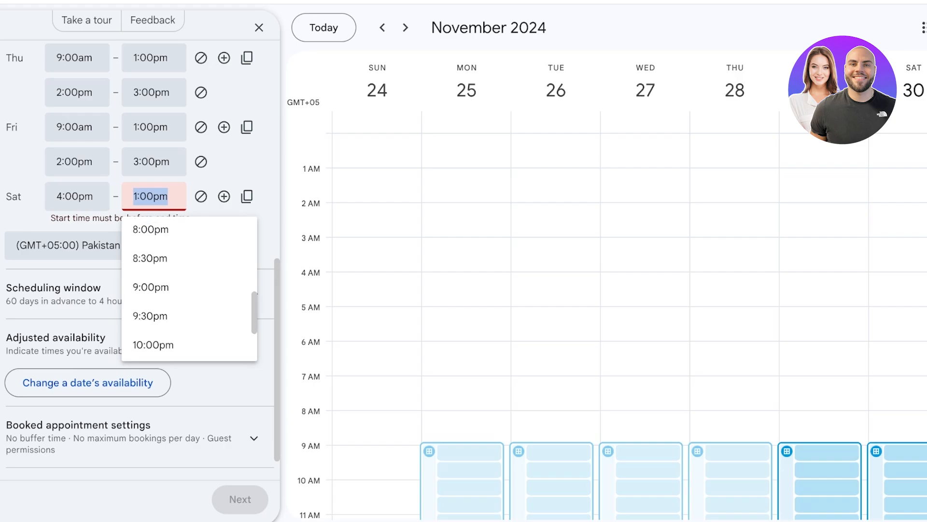
{"action": "left_click", "coordinate": [160, 347]}
Review the availability repeat options and the time zone choices without changing either.
{"action": "scroll", "coordinate": [140, 261], "scroll_direction": "up", "scroll_amount": 4}
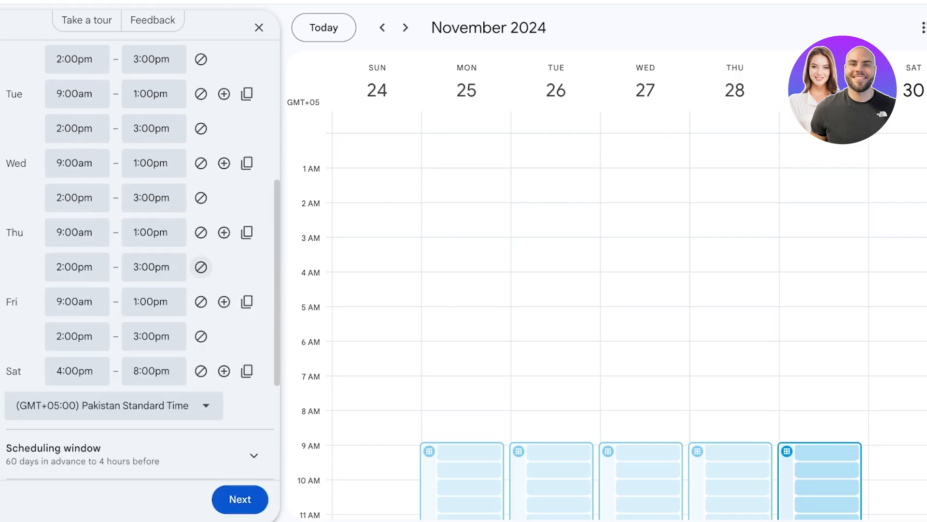
{"action": "scroll", "coordinate": [140, 261], "scroll_direction": "up", "scroll_amount": 5}
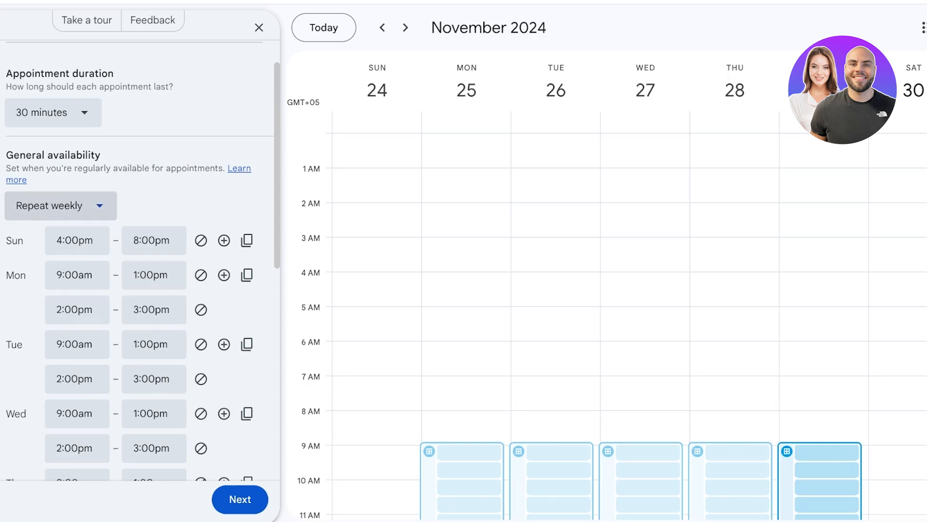
{"action": "left_click", "coordinate": [60, 206]}
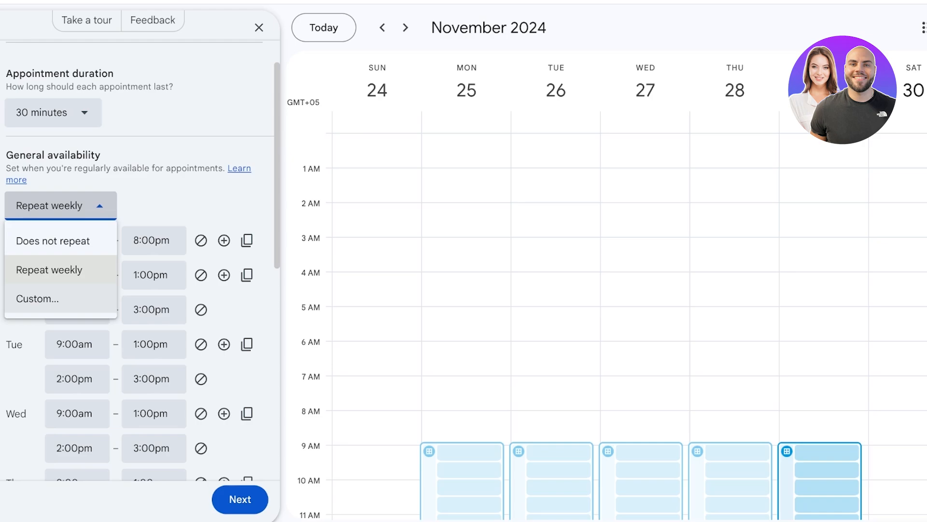
{"action": "key", "text": "Escape"}
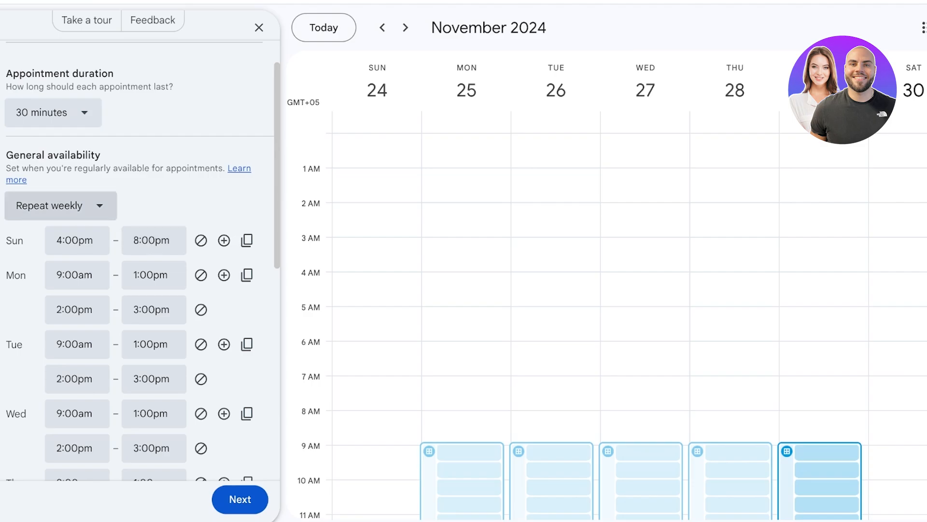
{"action": "scroll", "coordinate": [97, 205], "scroll_direction": "down", "scroll_amount": 9}
{"action": "left_click", "coordinate": [97, 203]}
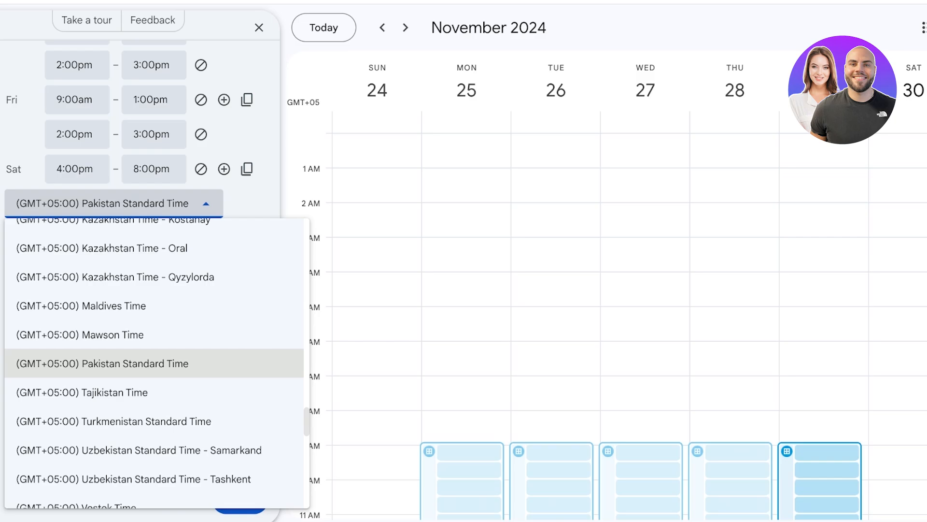
{"action": "left_click", "coordinate": [114, 203]}
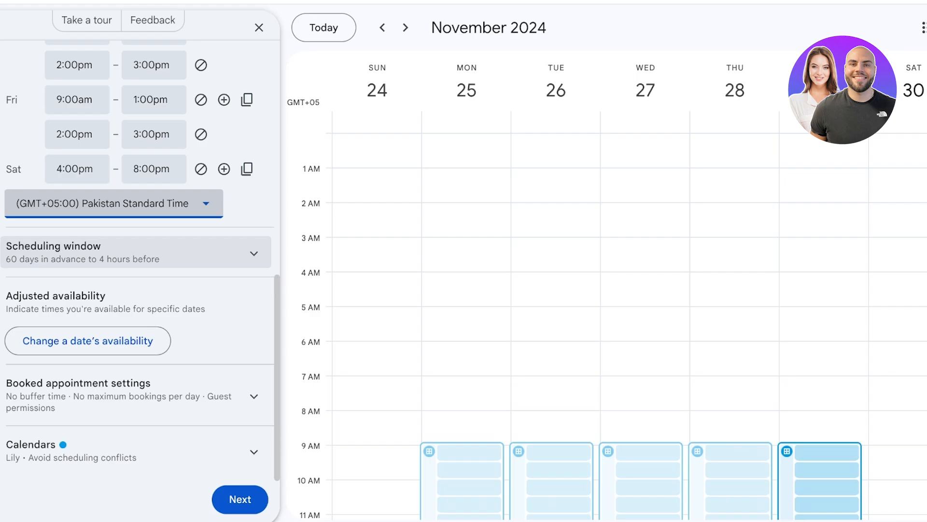
Expand the scheduling window settings and set the maximum advance booking time to 30 days.
{"action": "left_click", "coordinate": [254, 253]}
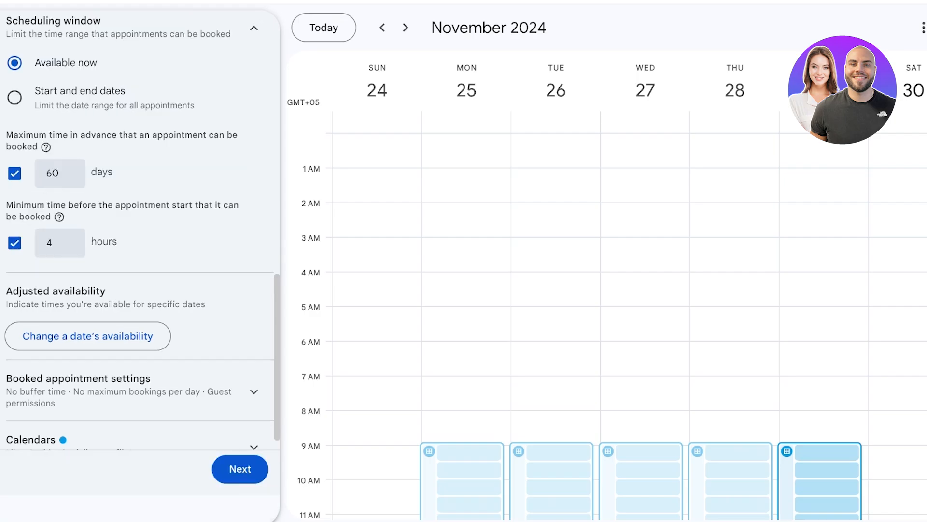
{"action": "scroll", "coordinate": [140, 232], "scroll_direction": "up", "scroll_amount": 2}
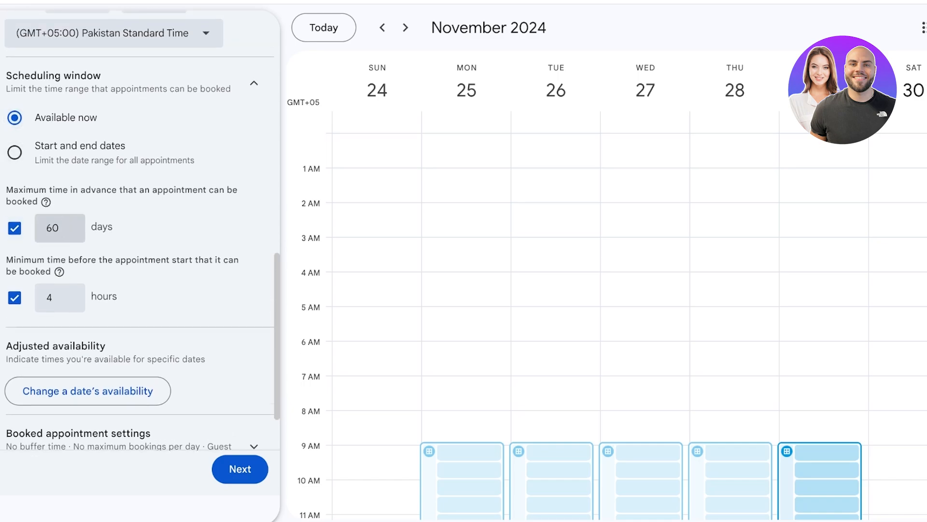
{"action": "left_click", "coordinate": [52, 228]}
{"action": "key", "text": "ctrl+a"}
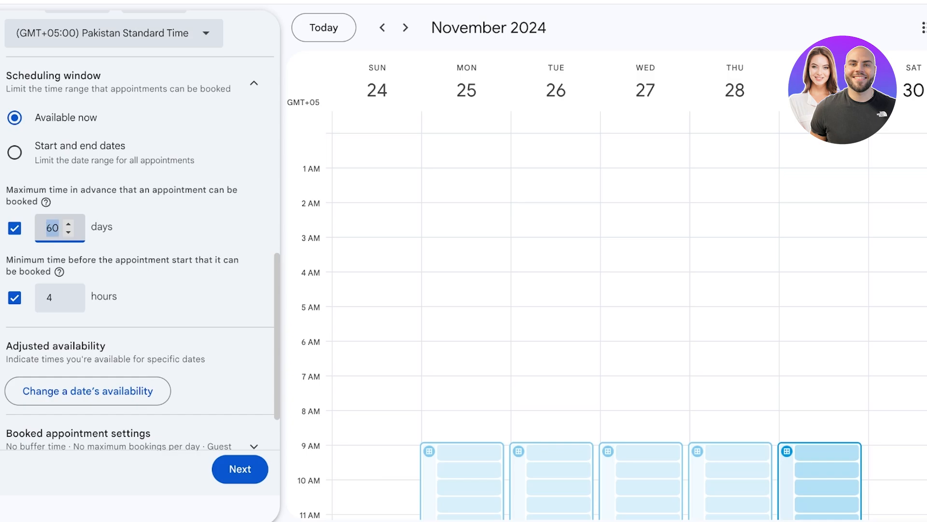
{"action": "type", "text": "30"}
{"action": "key", "text": "Tab"}
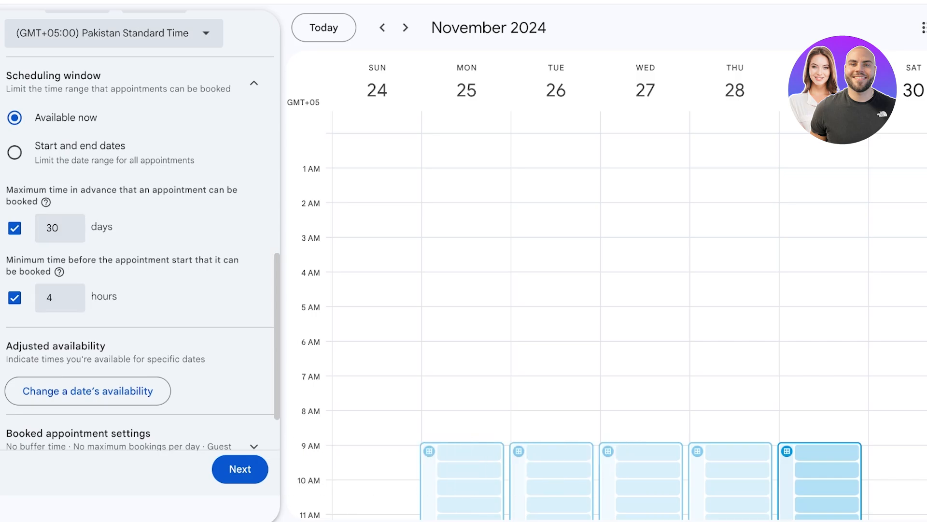
Set the minimum time before an appointment can be booked to 1 hour.
{"action": "left_click", "coordinate": [54, 298]}
{"action": "double_click", "coordinate": [54, 297]}
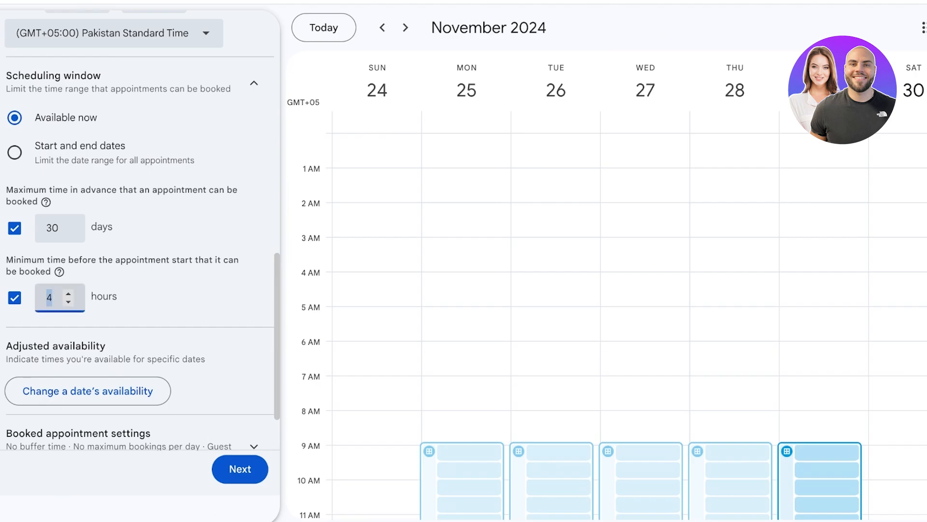
{"action": "left_click", "coordinate": [54, 298]}
{"action": "key", "text": "BackSpace"}
{"action": "type", "text": "1"}
{"action": "key", "text": "Tab"}
Add an adjusted availability entry for December 18, 2024.
{"action": "scroll", "coordinate": [140, 242], "scroll_direction": "down", "scroll_amount": 2}
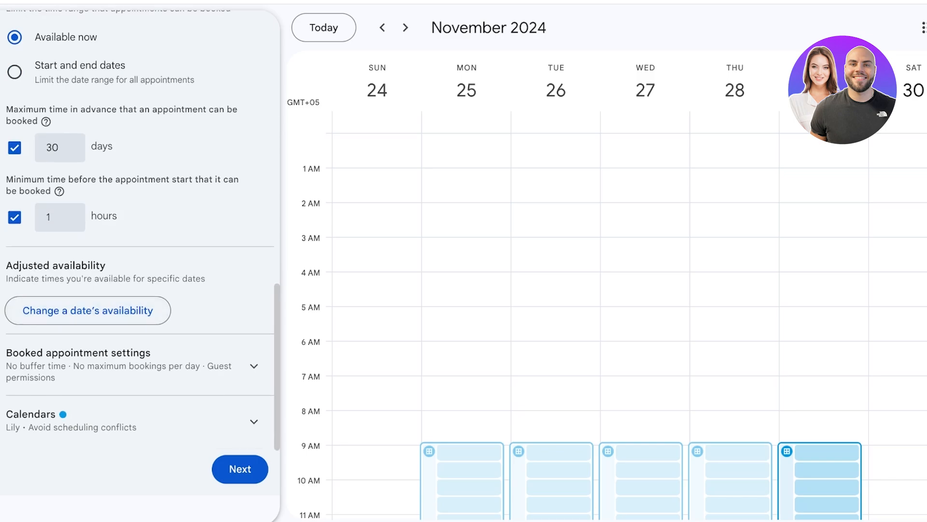
{"action": "left_click_drag", "start_coordinate": [12, 265], "coordinate": [99, 265]}
{"action": "left_click", "coordinate": [100, 266]}
{"action": "left_click", "coordinate": [88, 310]}
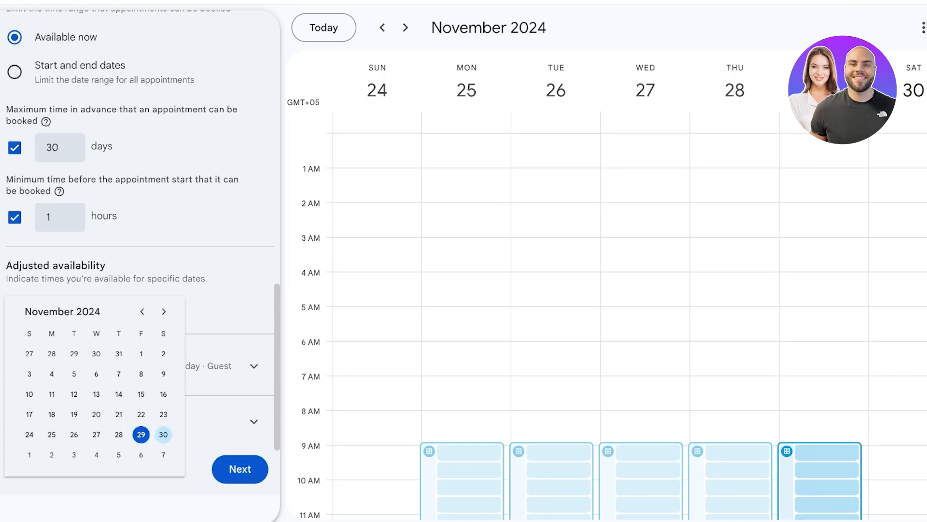
{"action": "left_click", "coordinate": [164, 311]}
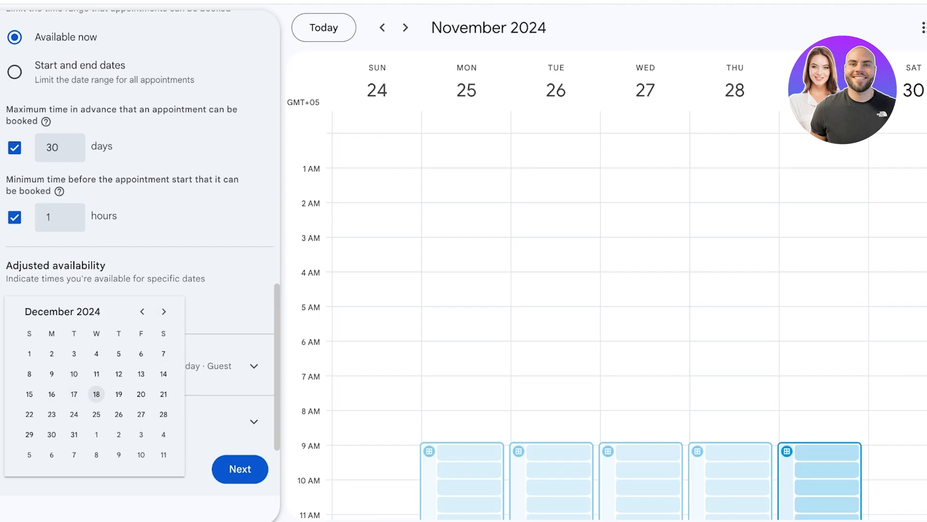
{"action": "left_click", "coordinate": [96, 394]}
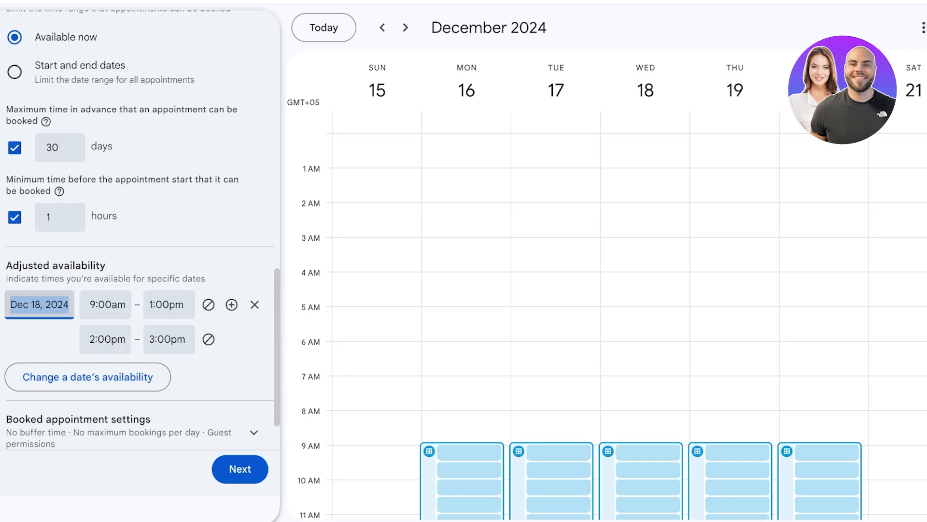
Mark December 18, 2024 as unavailable by removing both of its time ranges from the adjusted availability.
{"action": "left_click", "coordinate": [209, 304]}
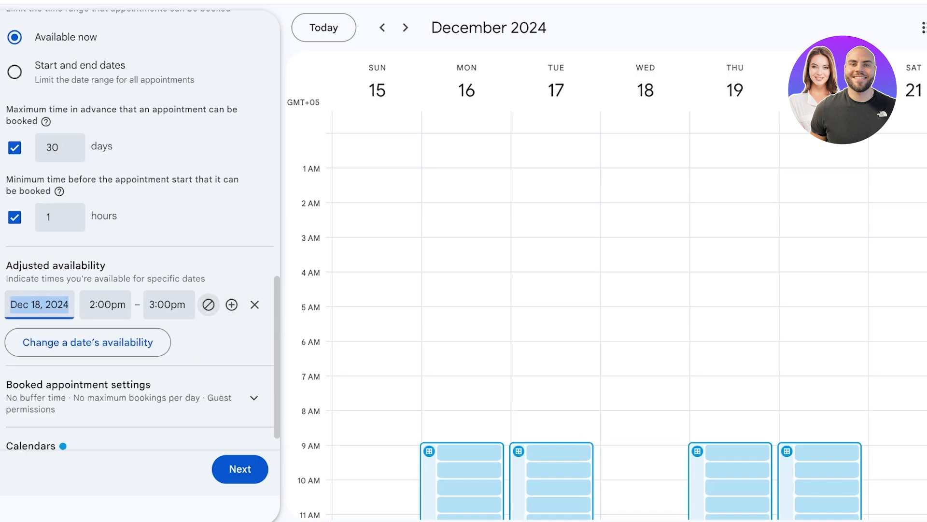
{"action": "left_click", "coordinate": [209, 304]}
{"action": "left_click", "coordinate": [208, 304]}
{"action": "scroll", "coordinate": [599, 329], "scroll_direction": "down", "scroll_amount": 2}
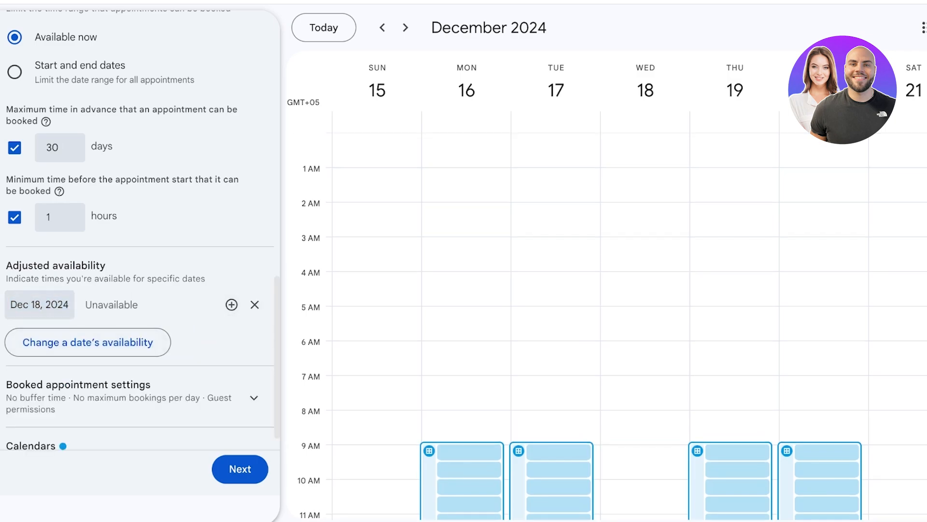
{"action": "scroll", "coordinate": [598, 328], "scroll_direction": "down", "scroll_amount": 3}
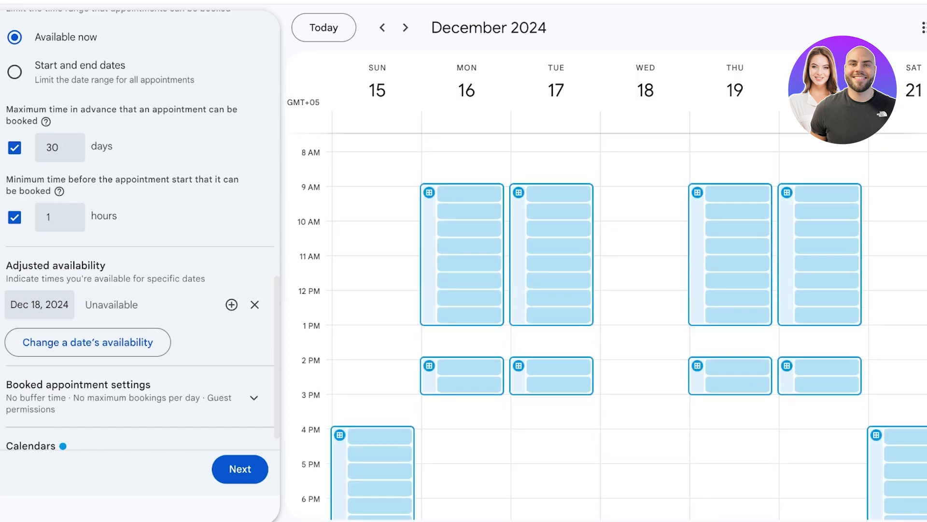
{"action": "scroll", "coordinate": [598, 328], "scroll_direction": "up", "scroll_amount": 3}
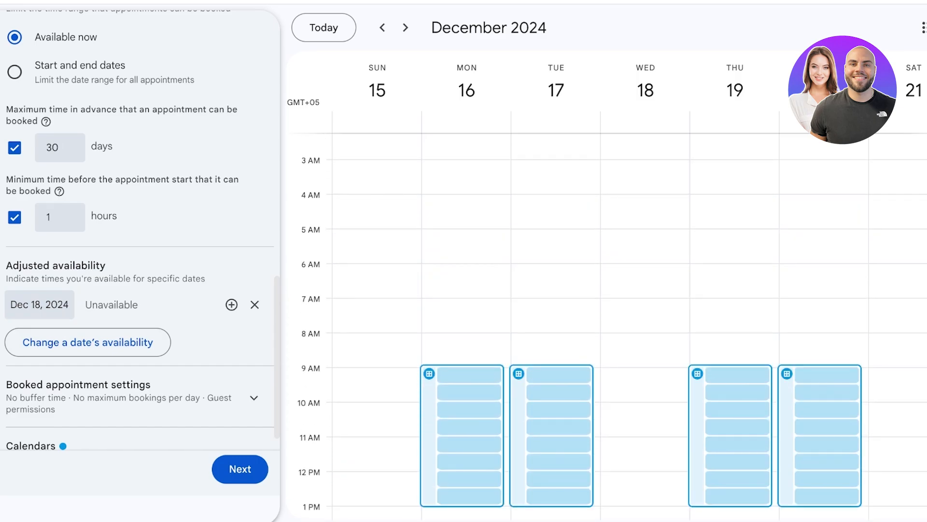
Expand the booked appointment settings and add a buffer time of 5 minutes between appointment slots.
{"action": "scroll", "coordinate": [140, 231], "scroll_direction": "down", "scroll_amount": 1}
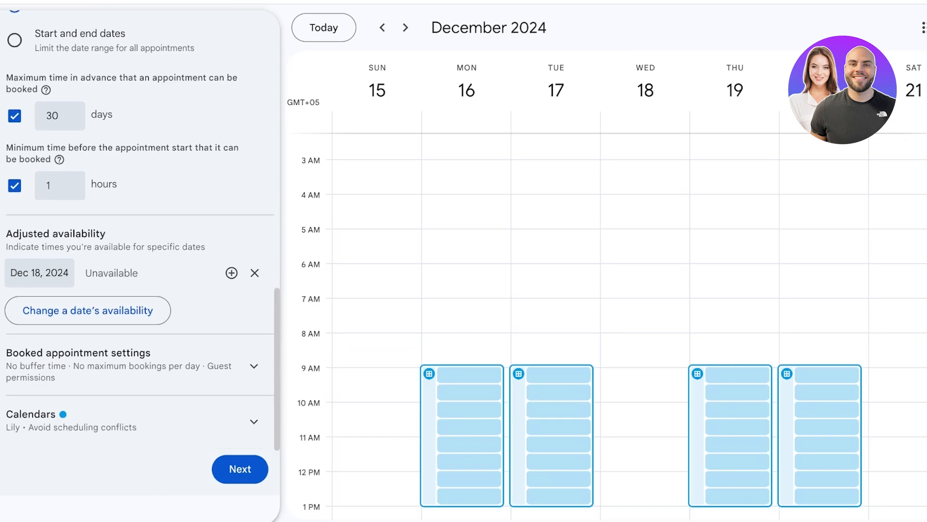
{"action": "left_click", "coordinate": [125, 363]}
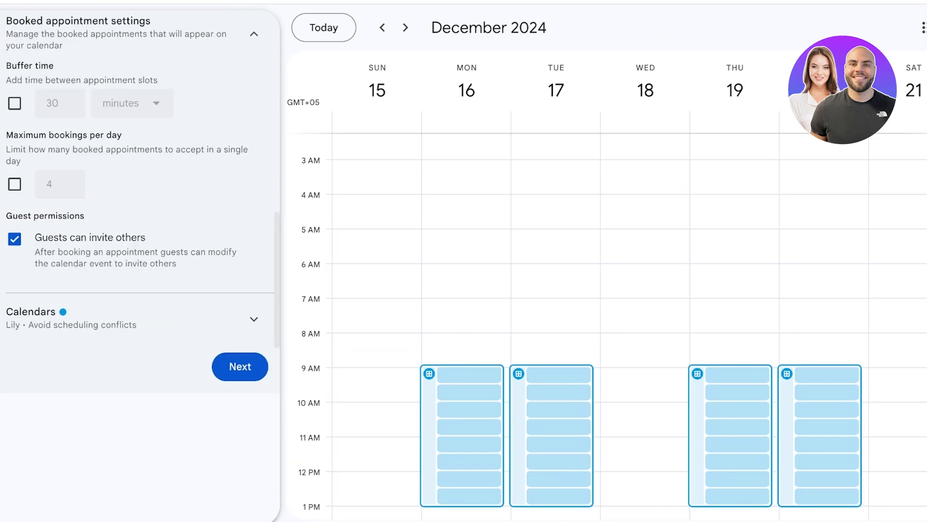
{"action": "scroll", "coordinate": [140, 193], "scroll_direction": "up", "scroll_amount": 3}
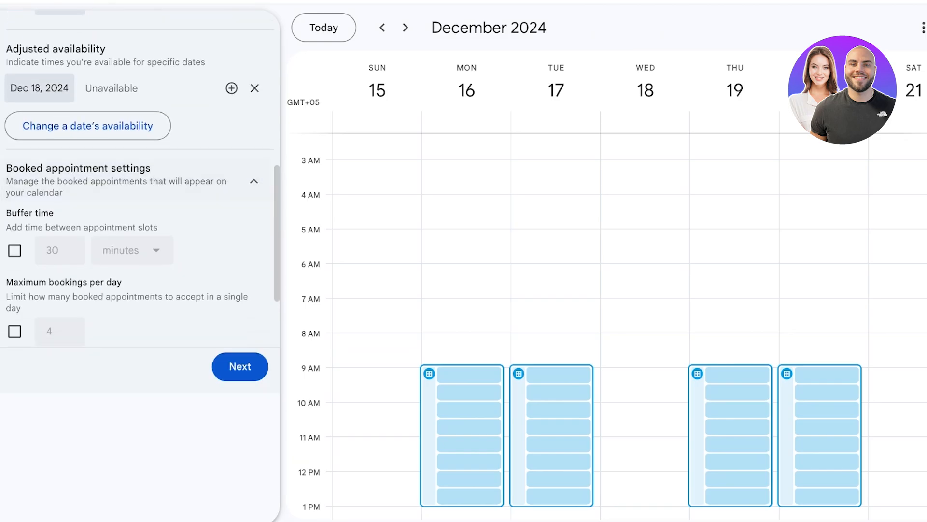
{"action": "left_click", "coordinate": [15, 249]}
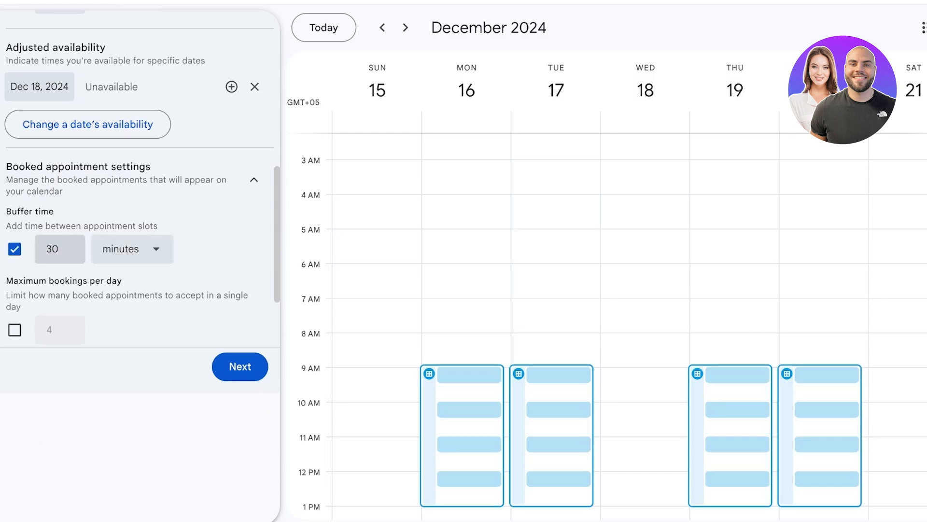
{"action": "double_click", "coordinate": [53, 249]}
{"action": "left_click", "coordinate": [132, 249]}
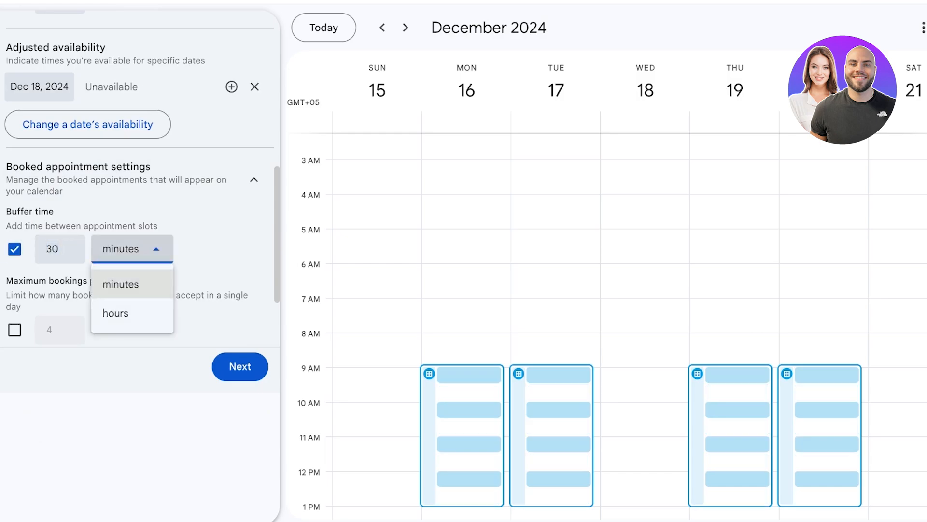
{"action": "left_click", "coordinate": [59, 249]}
{"action": "double_click", "coordinate": [53, 249]}
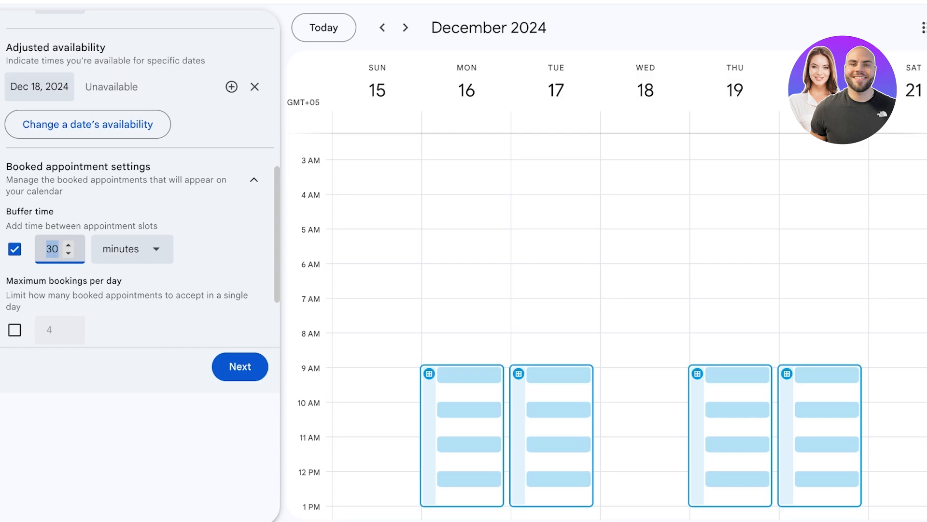
{"action": "type", "text": "5"}
{"action": "left_click", "coordinate": [132, 249]}
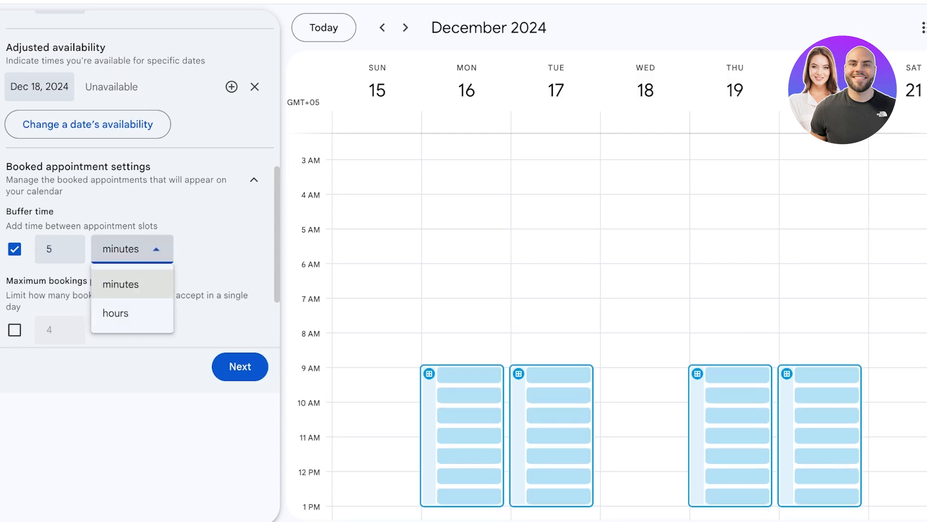
{"action": "left_click", "coordinate": [276, 247]}
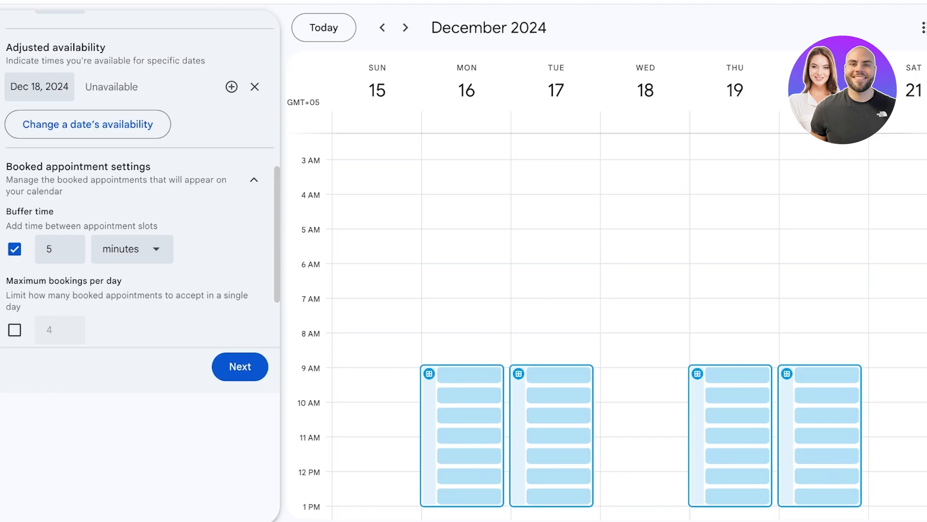
Try switching the maximum bookings per day limit on and off, leaving it disabled.
{"action": "scroll", "coordinate": [132, 249], "scroll_direction": "down", "scroll_amount": 3}
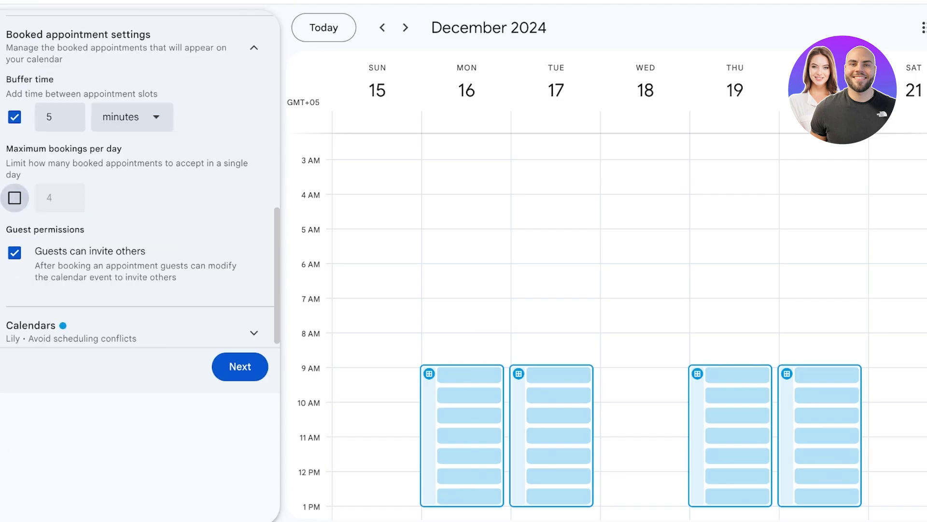
{"action": "left_click", "coordinate": [15, 198]}
{"action": "left_click", "coordinate": [15, 198]}
{"action": "left_click", "coordinate": [15, 198]}
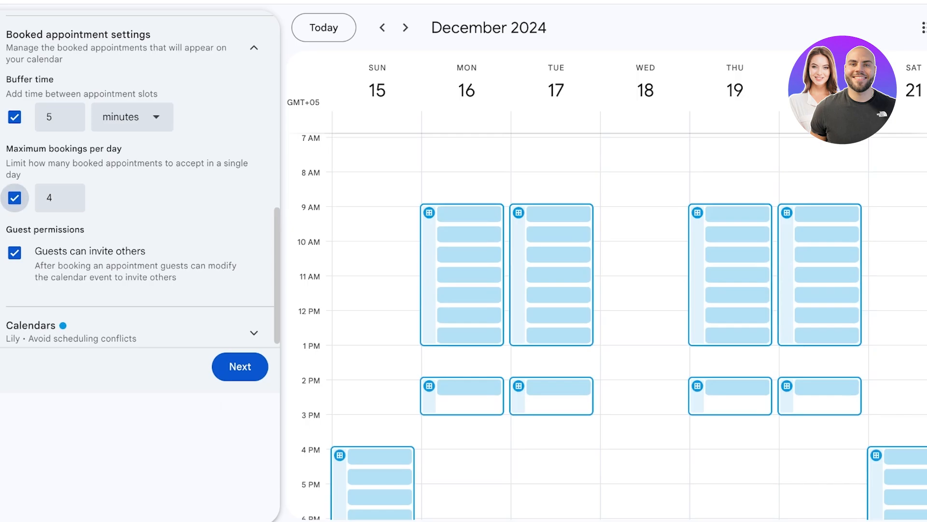
{"action": "left_click", "coordinate": [14, 198]}
{"action": "scroll", "coordinate": [15, 198], "scroll_direction": "up", "scroll_amount": 3}
{"action": "scroll", "coordinate": [140, 218], "scroll_direction": "down", "scroll_amount": 3}
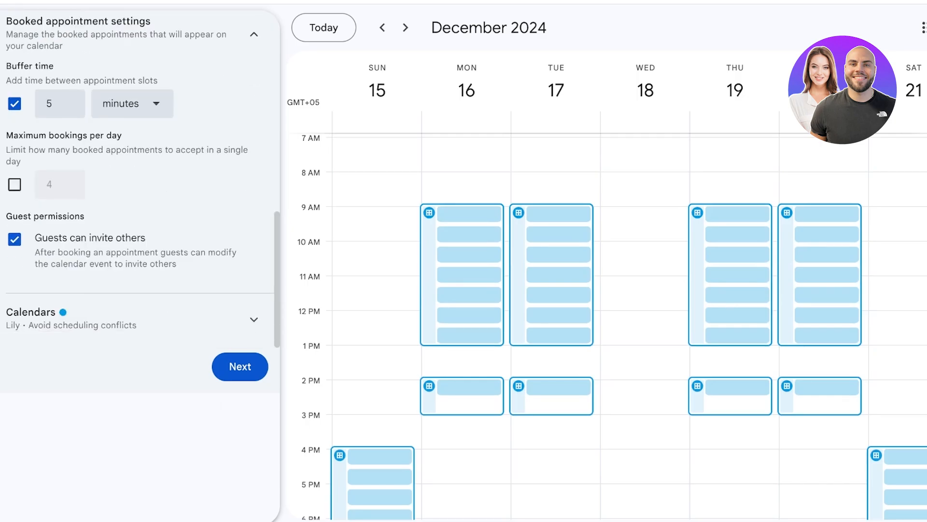
Try limiting the maximum bookings per day to 2, and switch the limit off again.
{"action": "left_click", "coordinate": [14, 184]}
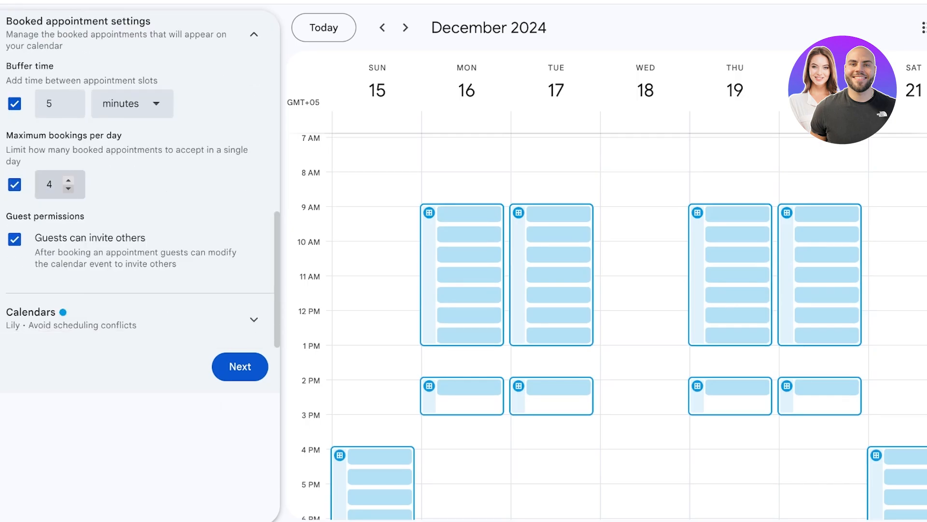
{"action": "left_click", "coordinate": [68, 188]}
{"action": "left_click", "coordinate": [68, 188]}
{"action": "double_click", "coordinate": [49, 185]}
{"action": "key", "text": "BackSpace"}
{"action": "type", "text": "2"}
{"action": "left_click", "coordinate": [159, 190]}
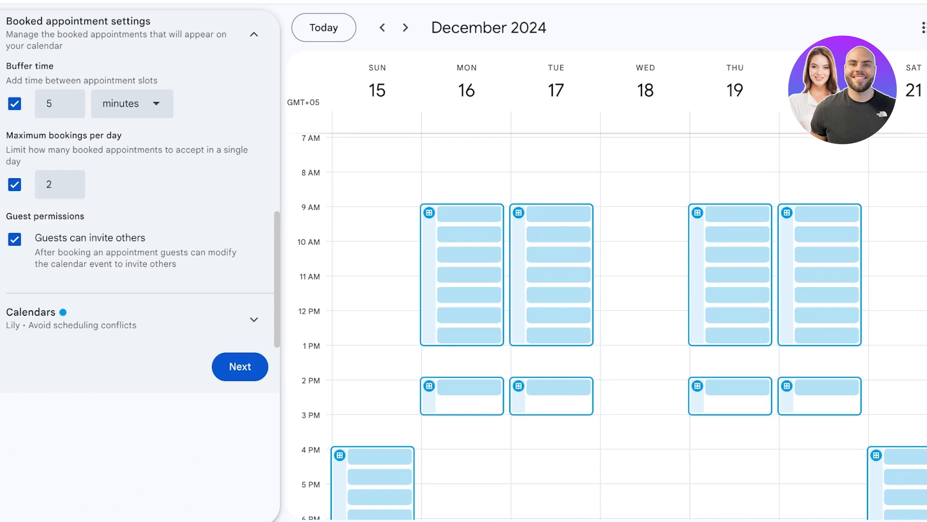
{"action": "left_click", "coordinate": [15, 184]}
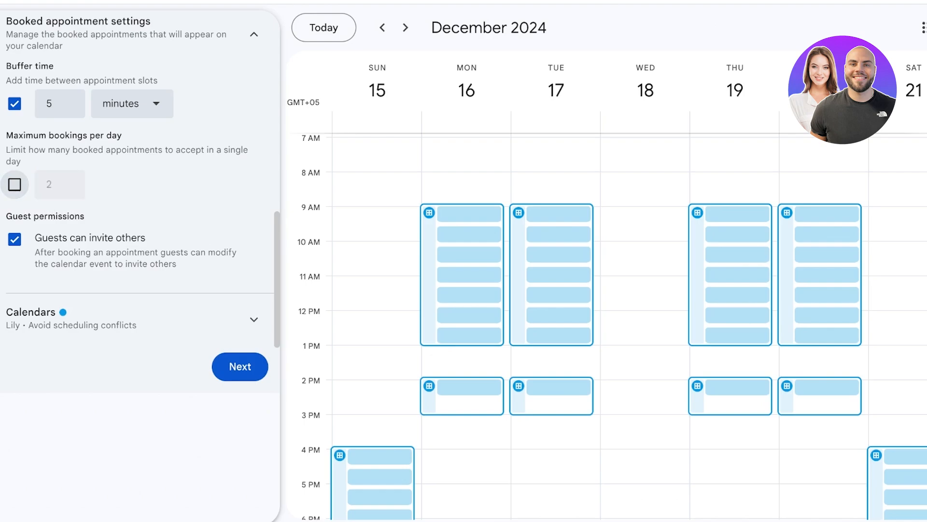
Disable the permission for guests to invite others and expand the Calendars settings.
{"action": "scroll", "coordinate": [140, 203], "scroll_direction": "down", "scroll_amount": 1}
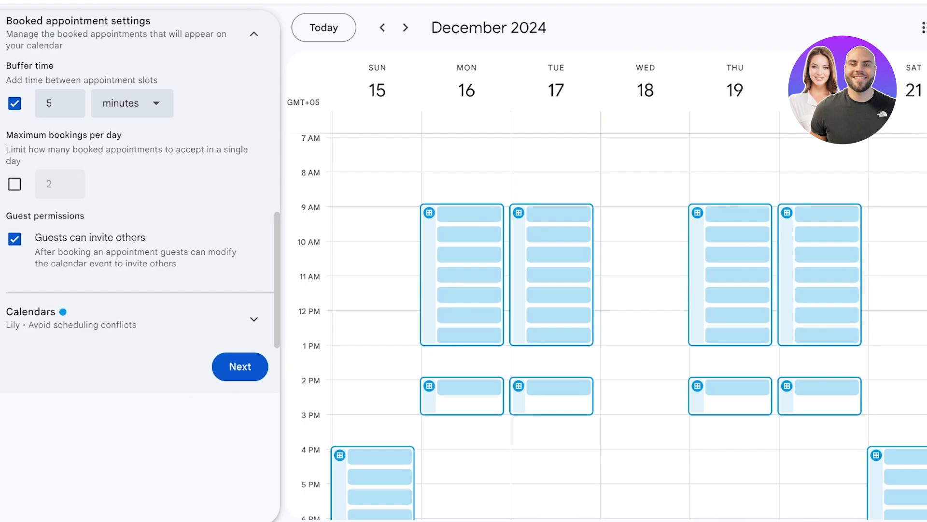
{"action": "left_click", "coordinate": [15, 239]}
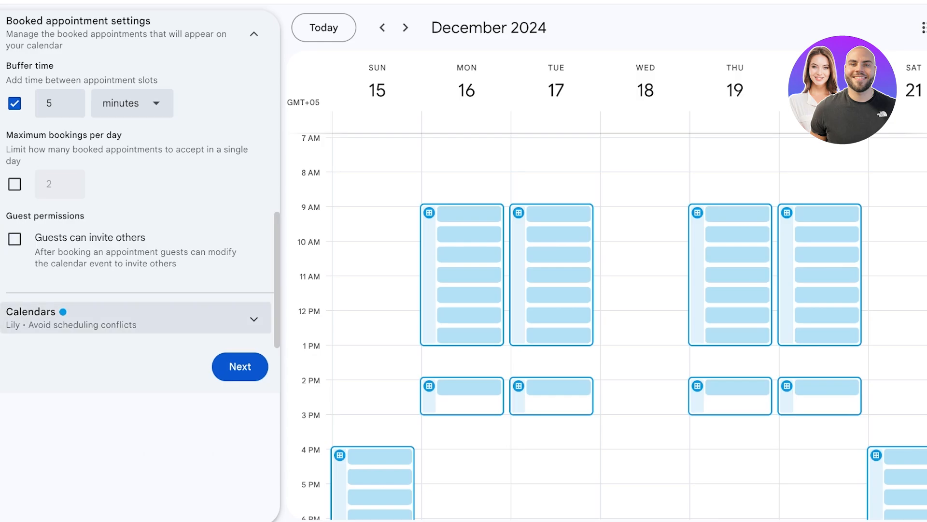
{"action": "left_click", "coordinate": [135, 318]}
{"action": "scroll", "coordinate": [138, 176], "scroll_direction": "up", "scroll_amount": 3}
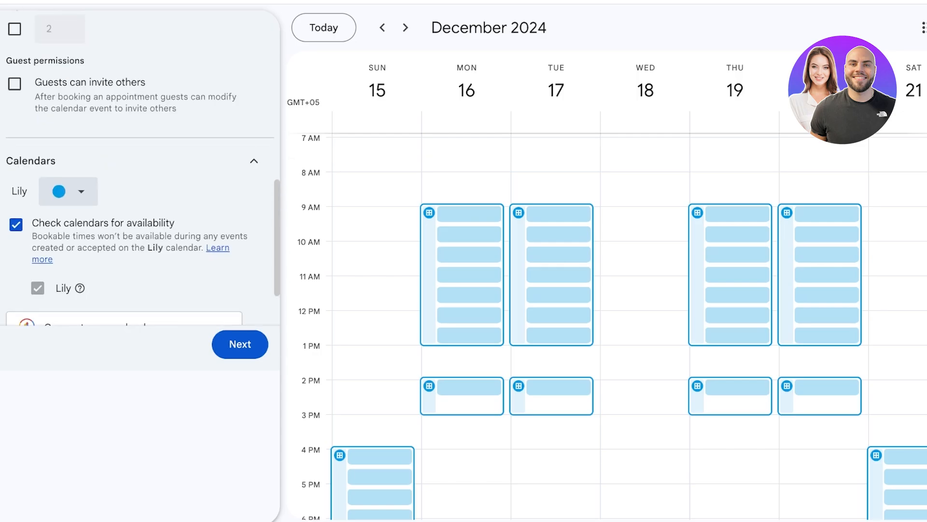
{"action": "scroll", "coordinate": [137, 217], "scroll_direction": "down", "scroll_amount": 3}
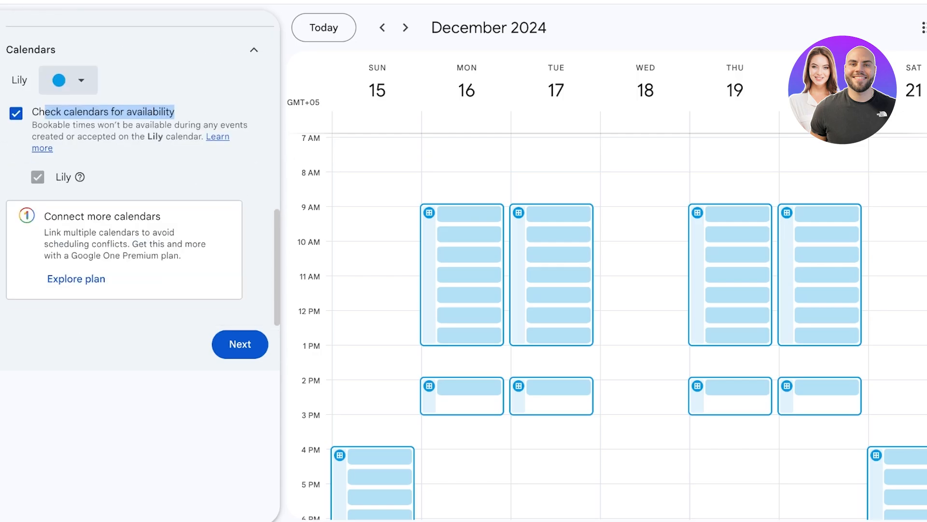
Change the appointment schedule's calendar color to red, trying the light pink shade first.
{"action": "left_click", "coordinate": [68, 80]}
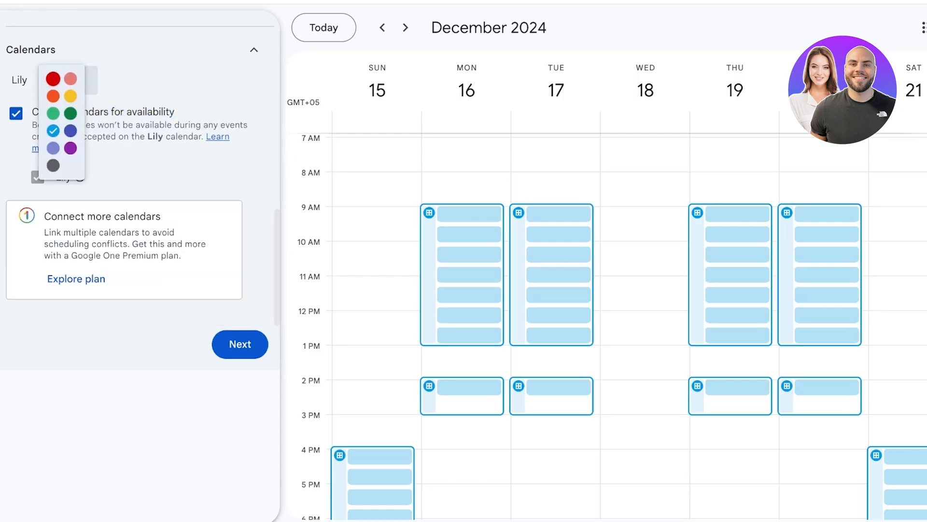
{"action": "left_click", "coordinate": [71, 79]}
{"action": "left_click", "coordinate": [73, 80]}
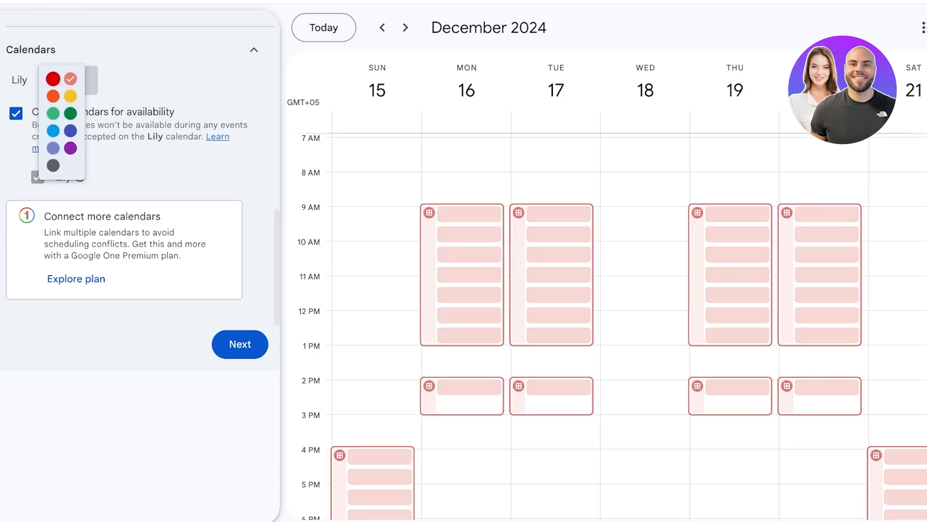
{"action": "left_click", "coordinate": [53, 78]}
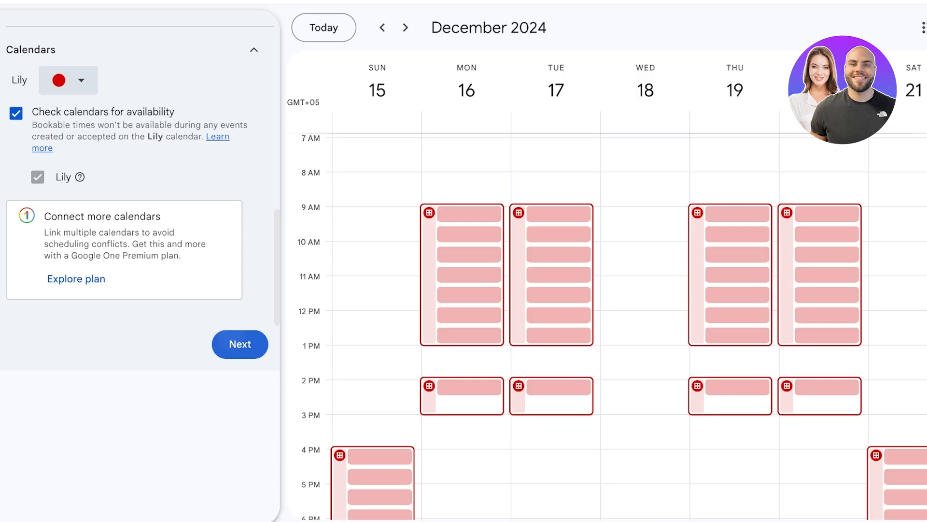
Continue to the booking page setup and review the booking page photo and name.
{"action": "left_click", "coordinate": [240, 344]}
{"action": "scroll", "coordinate": [240, 344], "scroll_direction": "left", "scroll_amount": 1}
{"action": "scroll", "coordinate": [166, 127], "scroll_direction": "up", "scroll_amount": 1}
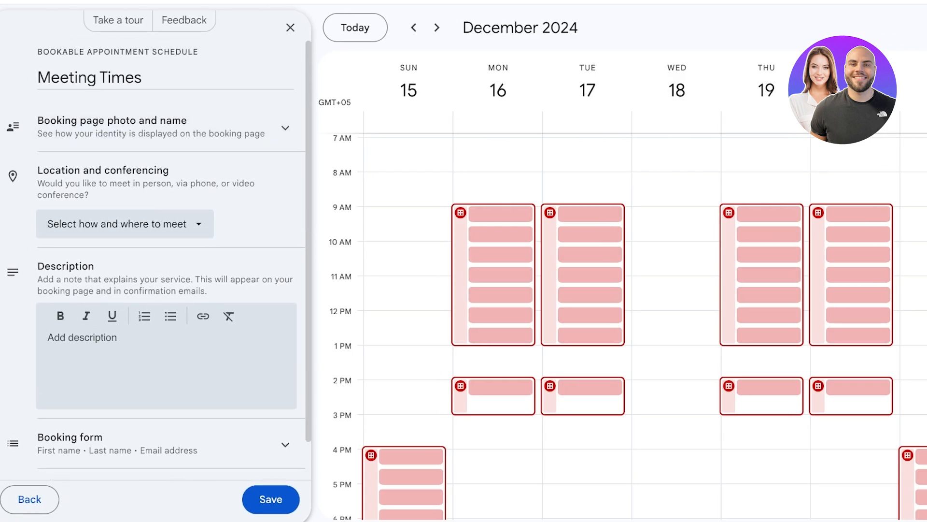
{"action": "left_click", "coordinate": [167, 127]}
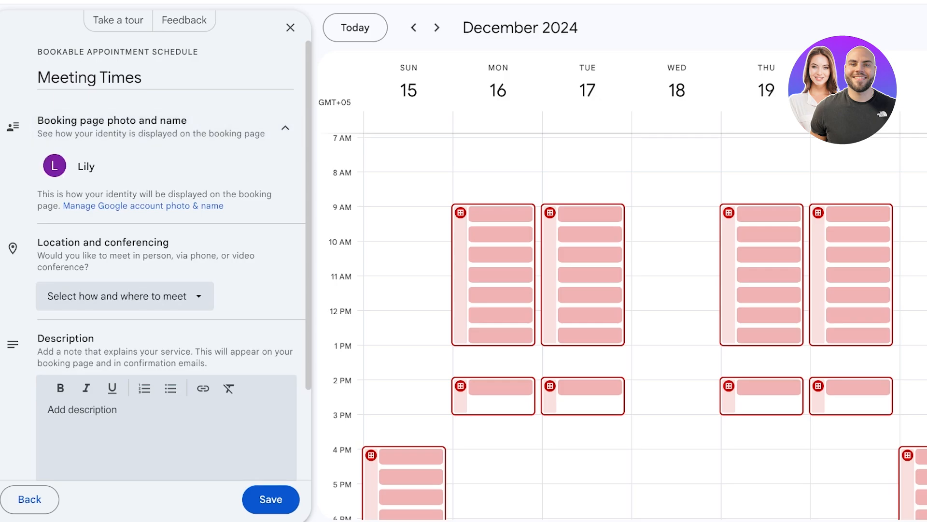
{"action": "left_click", "coordinate": [166, 126]}
Set the location and conferencing option to In-person meeting, reviewing the other meeting options.
{"action": "left_click", "coordinate": [124, 224]}
{"action": "left_click", "coordinate": [140, 318]}
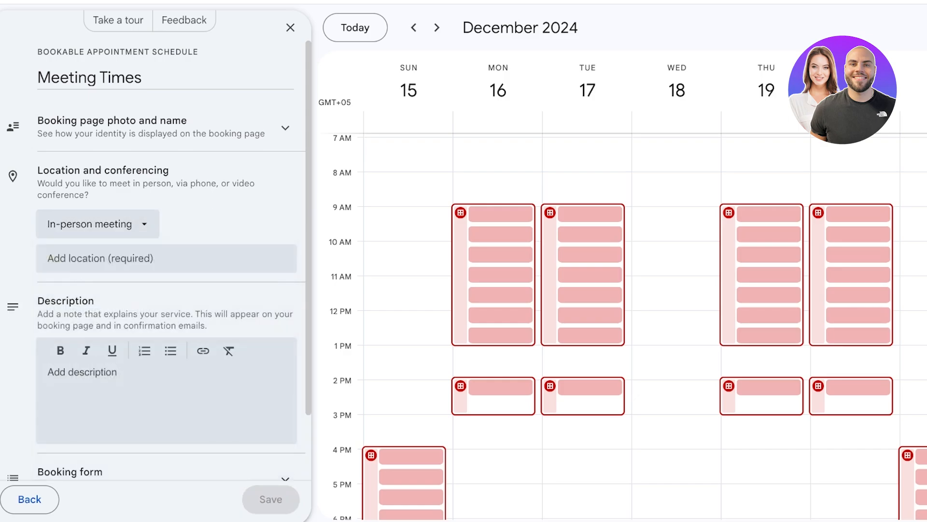
{"action": "left_click", "coordinate": [96, 223]}
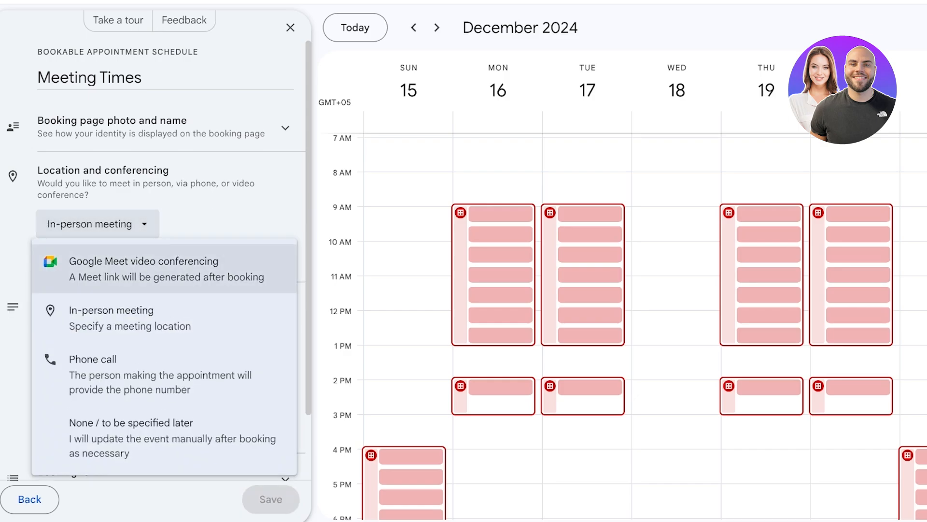
{"action": "key", "text": "Down"}
{"action": "key", "text": "Down"}
{"action": "key", "text": "Down"}
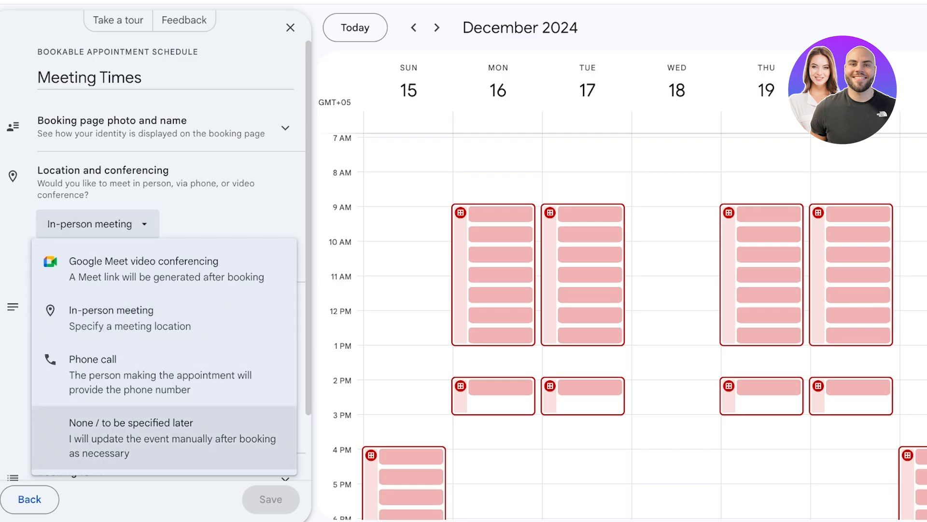
{"action": "key", "text": "Up"}
{"action": "key", "text": "Up"}
{"action": "key", "text": "Up"}
{"action": "key", "text": "Down"}
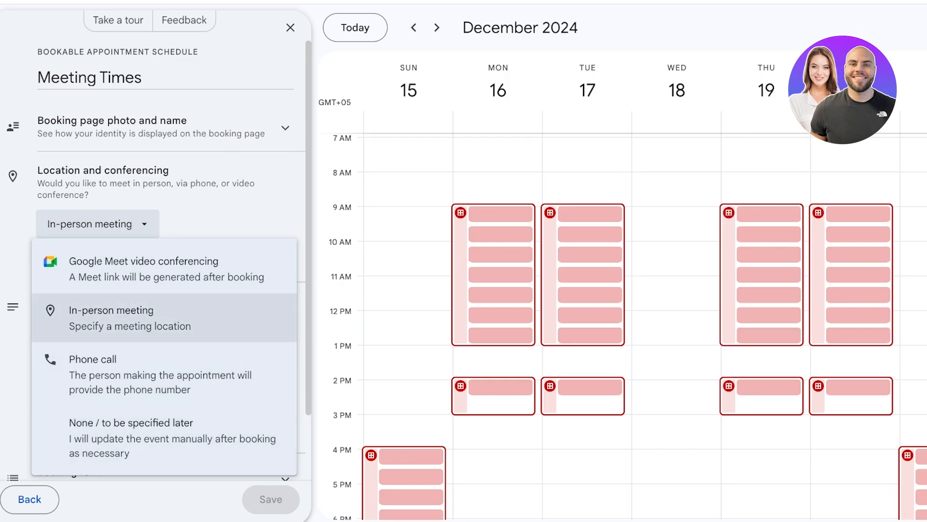
{"action": "key", "text": "Return"}
Set the in-person meeting location to the suggested place F 6 Markaz in F-6, Islamabad, Pakistan.
{"action": "type", "text": "F-"}
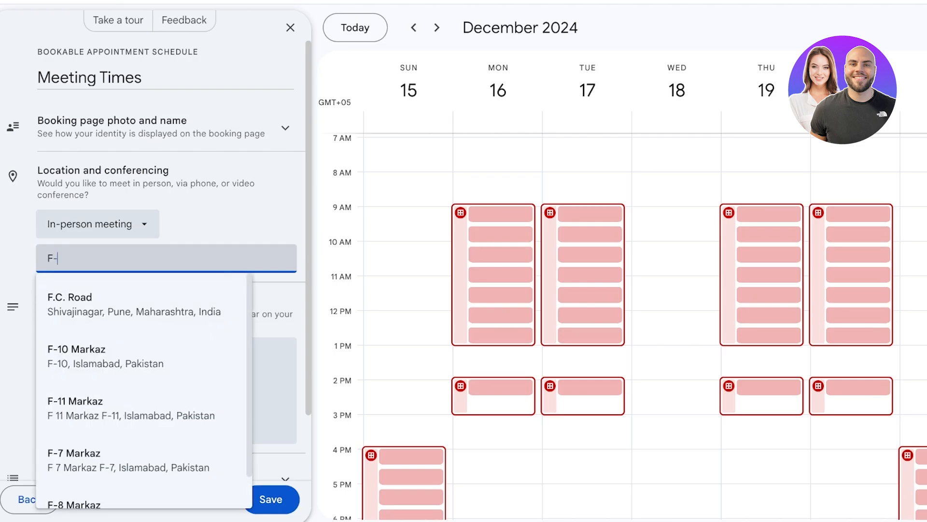
{"action": "type", "text": "6 Markaz"}
{"action": "key", "text": "Return"}
{"action": "left_click_drag", "start_coordinate": [233, 258], "coordinate": [89, 257]}
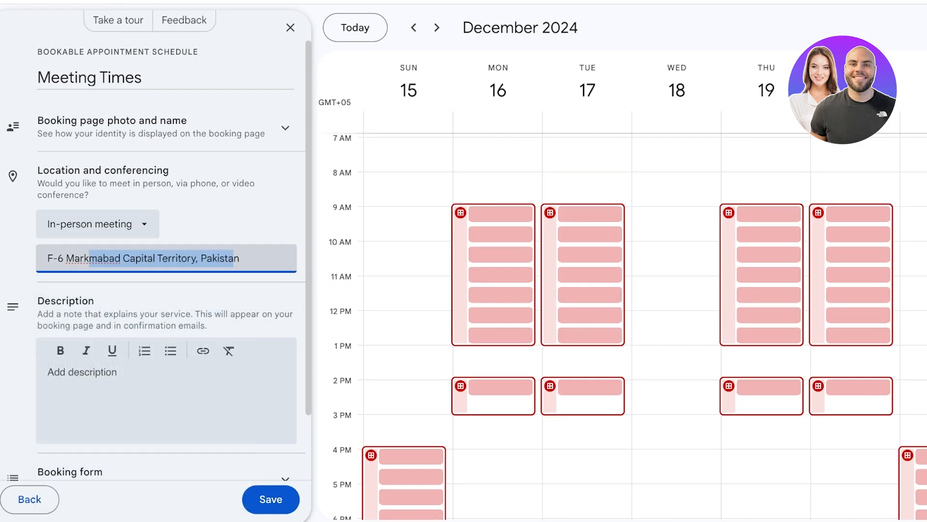
{"action": "type", "text": "An"}
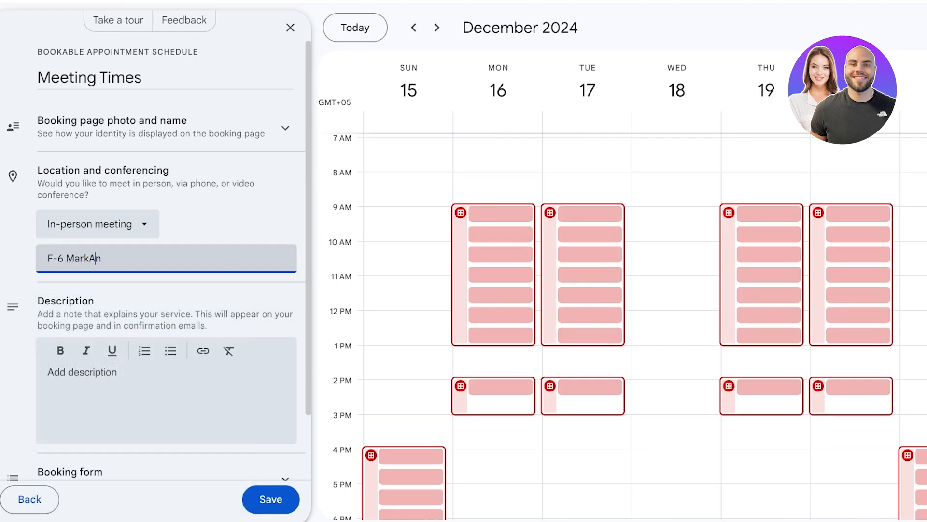
{"action": "key", "text": "BackSpace"}
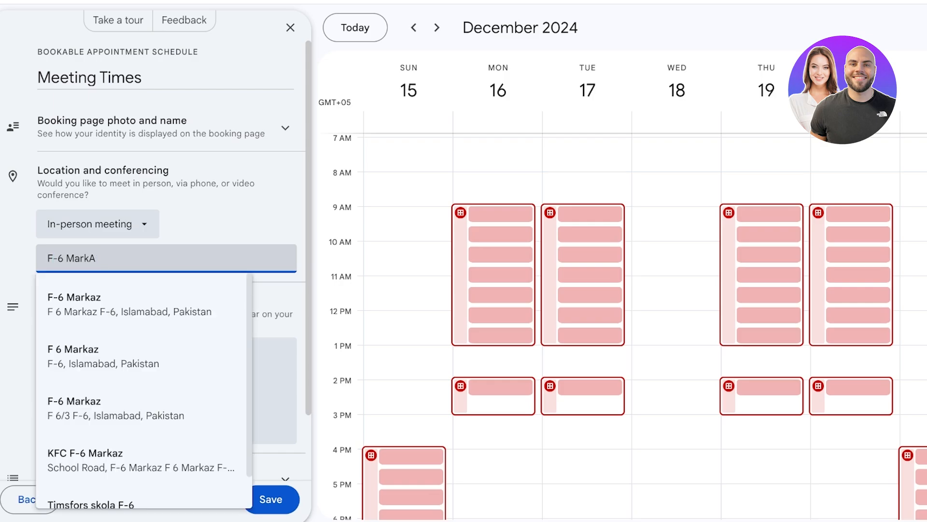
{"action": "key", "text": "BackSpace"}
{"action": "type", "text": "az"}
{"action": "left_click", "coordinate": [112, 350]}
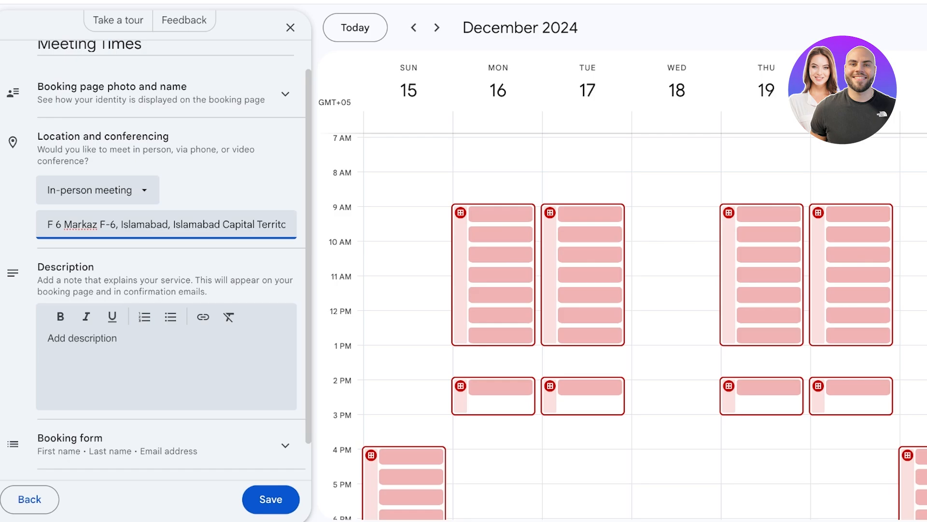
Expand the booking form settings and place the text cursor in the empty description.
{"action": "left_click", "coordinate": [101, 357]}
{"action": "scroll", "coordinate": [102, 367], "scroll_direction": "down", "scroll_amount": 1}
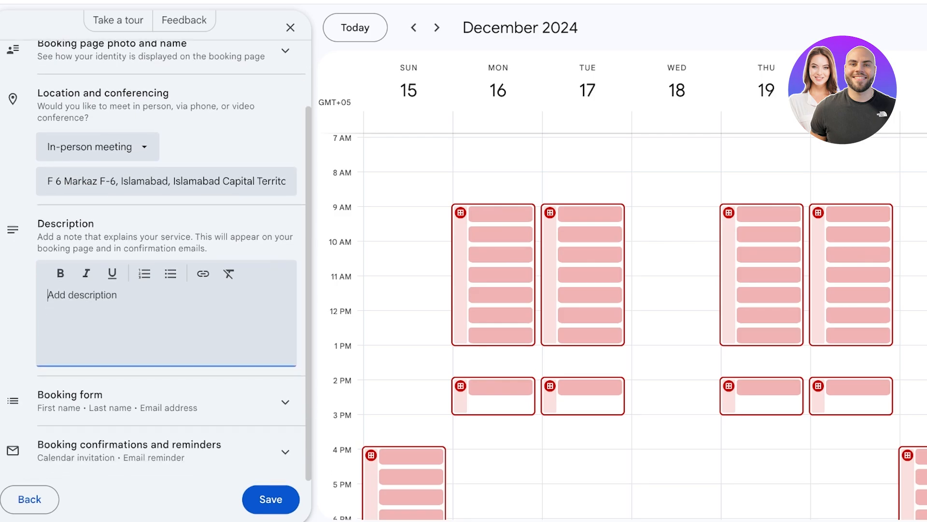
{"action": "left_click", "coordinate": [101, 399]}
{"action": "scroll", "coordinate": [116, 358], "scroll_direction": "up", "scroll_amount": 1}
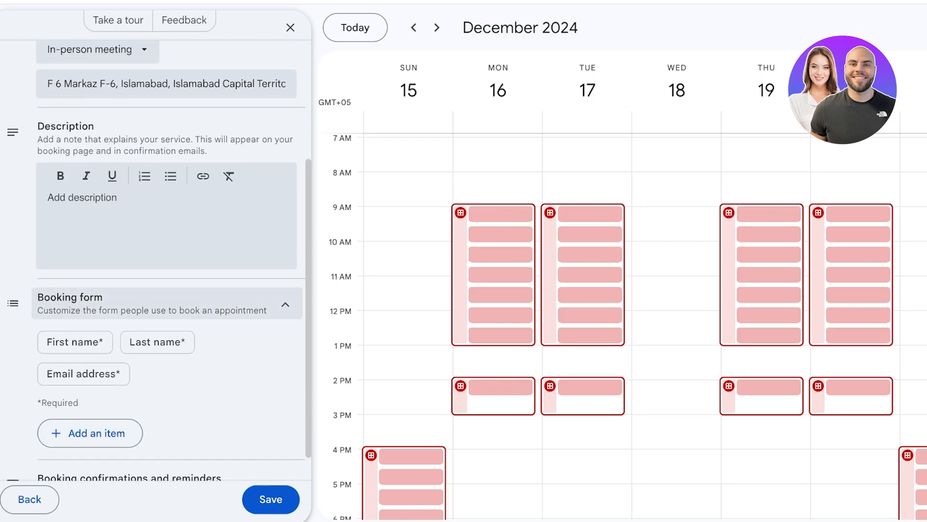
{"action": "left_click", "coordinate": [121, 212]}
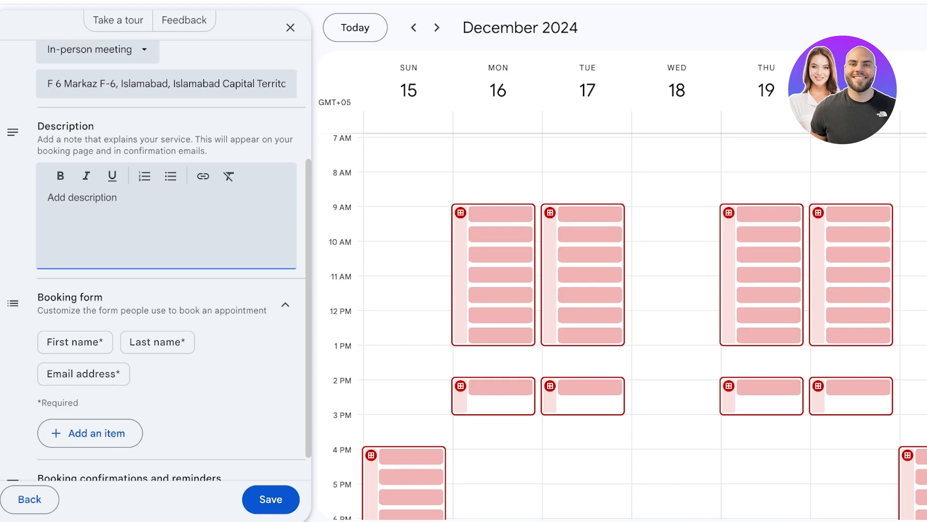
Add a required Phone number item to the booking form.
{"action": "scroll", "coordinate": [160, 261], "scroll_direction": "down", "scroll_amount": 1}
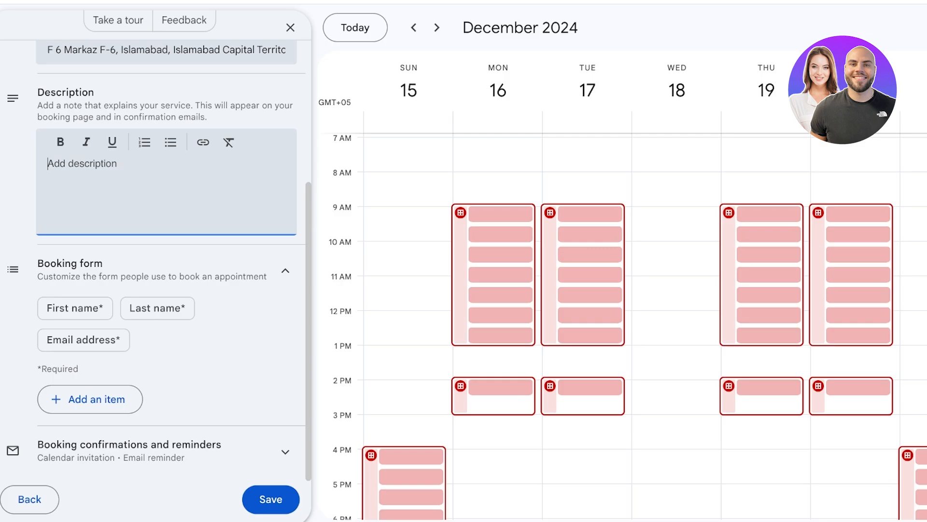
{"action": "left_click", "coordinate": [90, 399]}
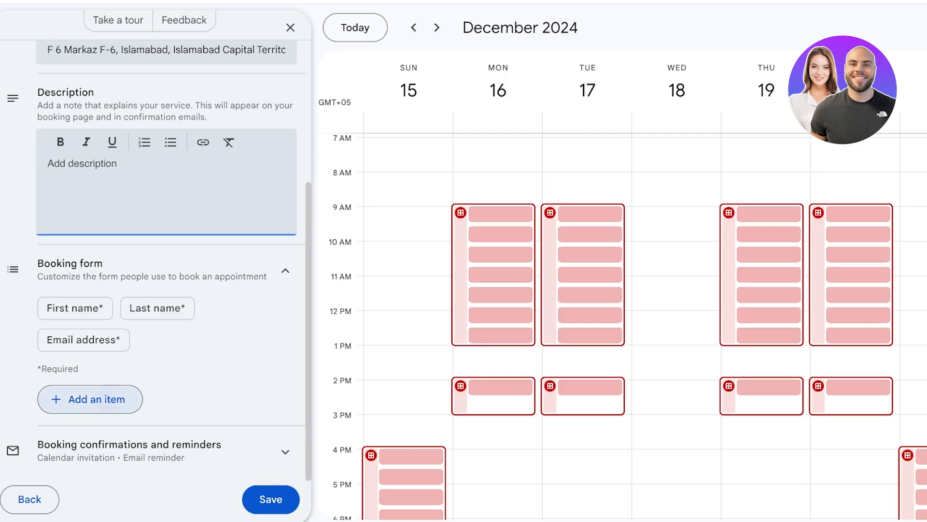
{"action": "left_click", "coordinate": [464, 242]}
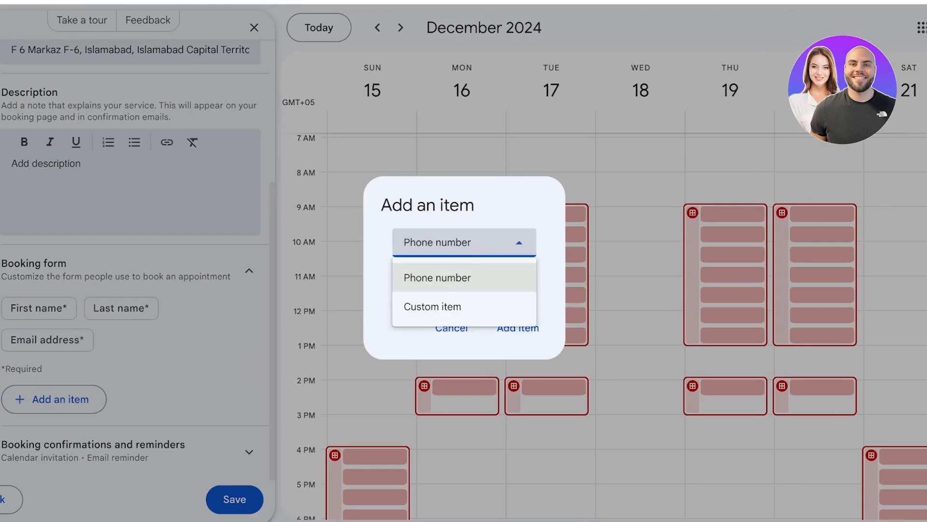
{"action": "left_click", "coordinate": [464, 277]}
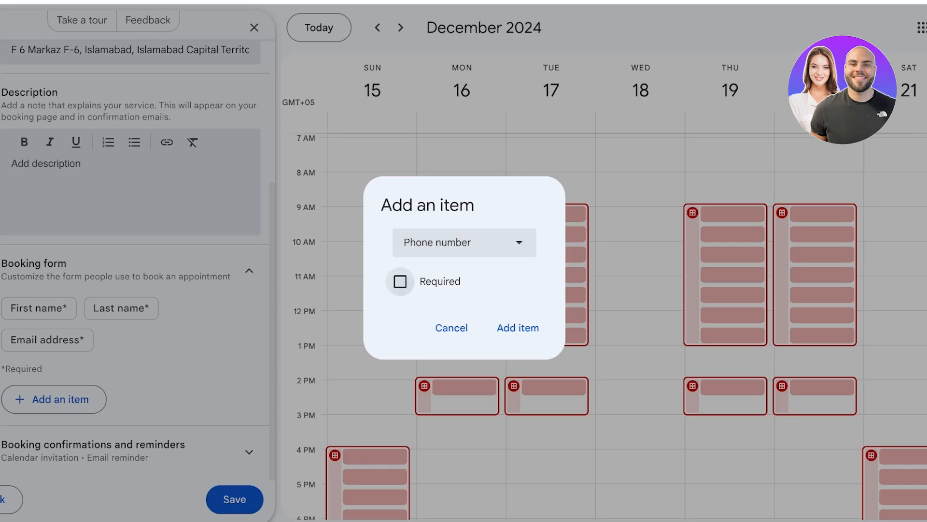
{"action": "left_click", "coordinate": [400, 280]}
{"action": "left_click", "coordinate": [517, 327]}
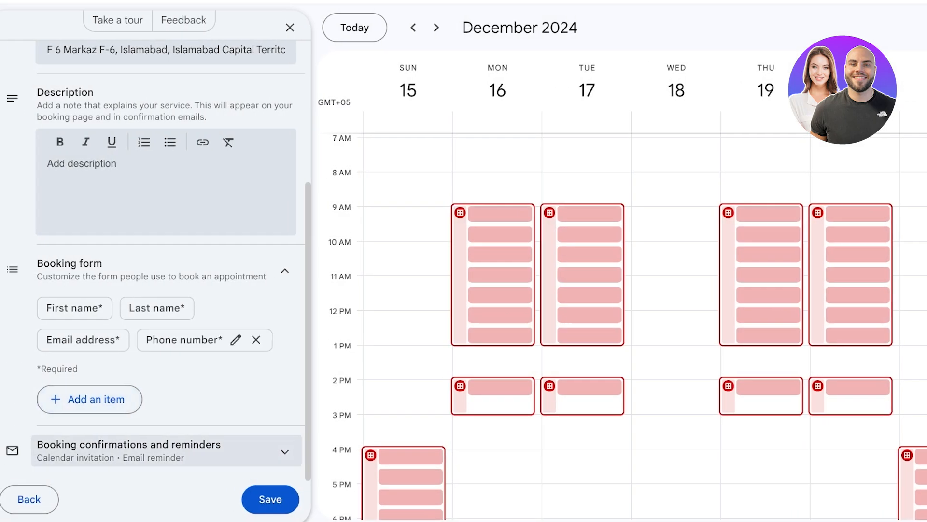
Review the booking confirmations and reminders settings, and save the appointment schedule.
{"action": "left_click", "coordinate": [145, 445]}
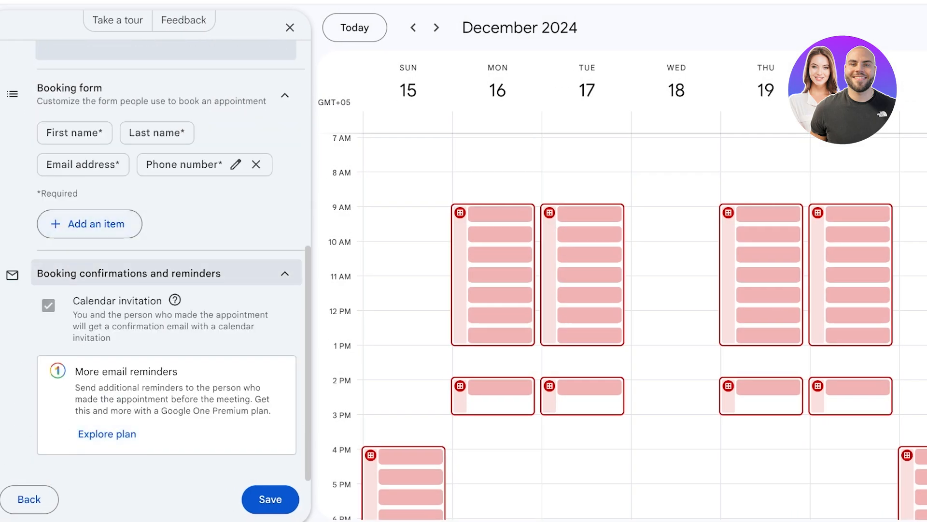
{"action": "left_click", "coordinate": [167, 273]}
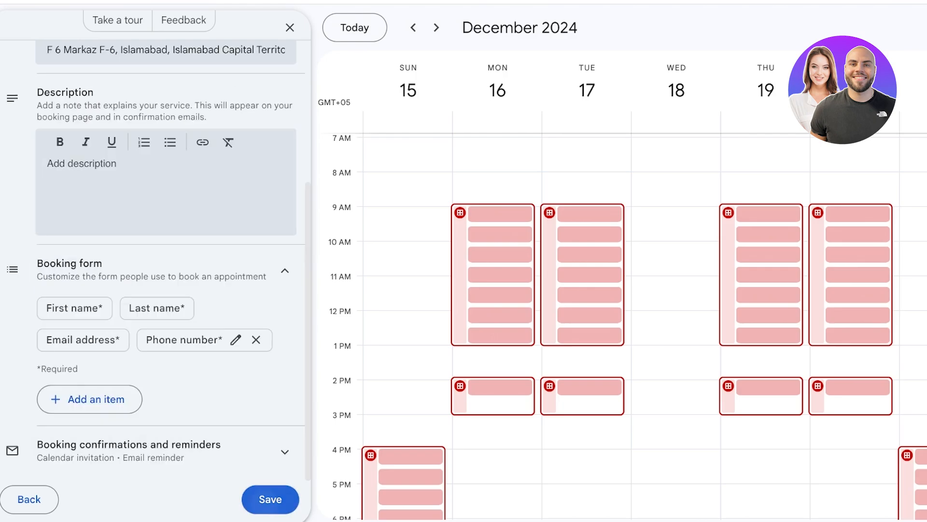
{"action": "left_click", "coordinate": [270, 499]}
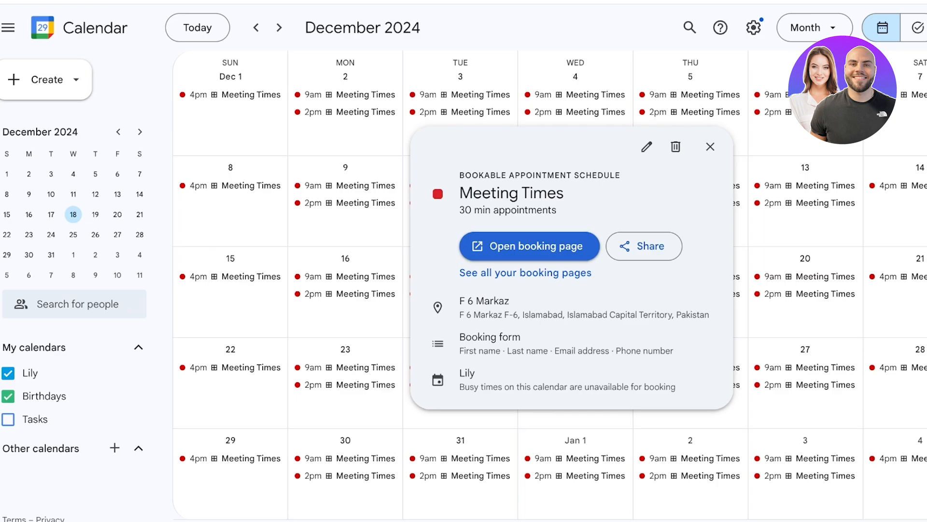
Open the Meeting Times booking page and browse the available appointment times across the first weeks.
{"action": "left_click", "coordinate": [530, 246]}
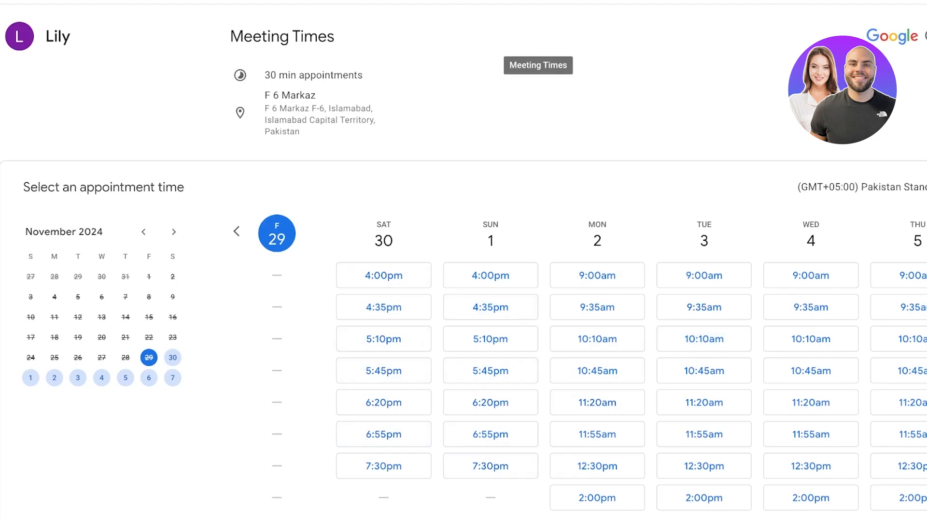
{"action": "left_click", "coordinate": [926, 232]}
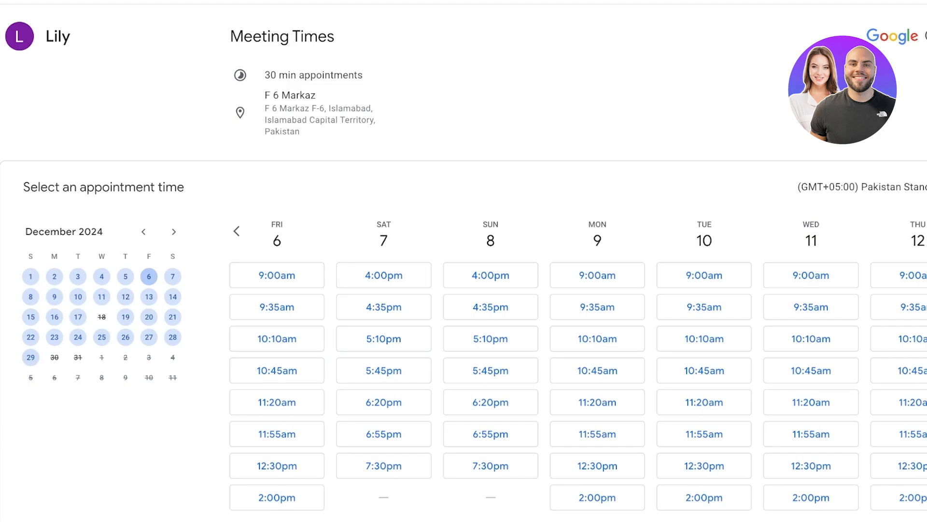
{"action": "left_click", "coordinate": [236, 231]}
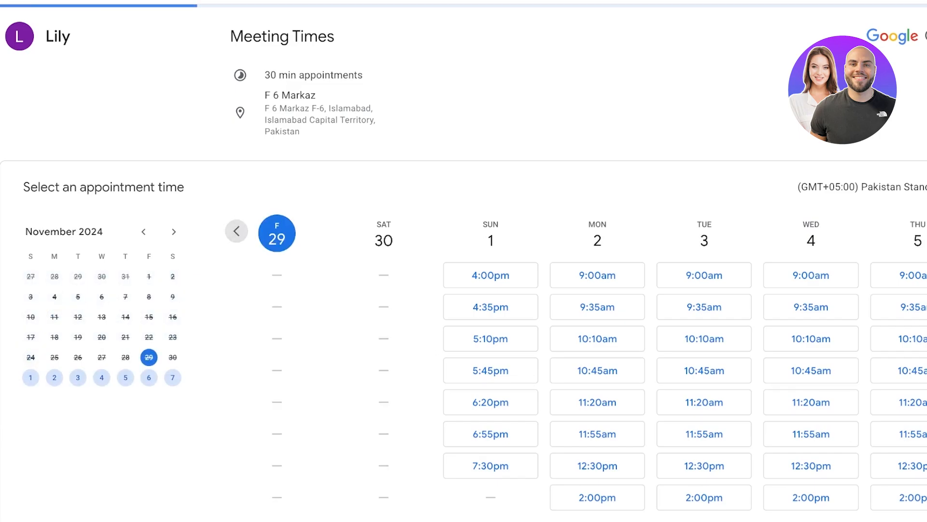
{"action": "left_click", "coordinate": [925, 231]}
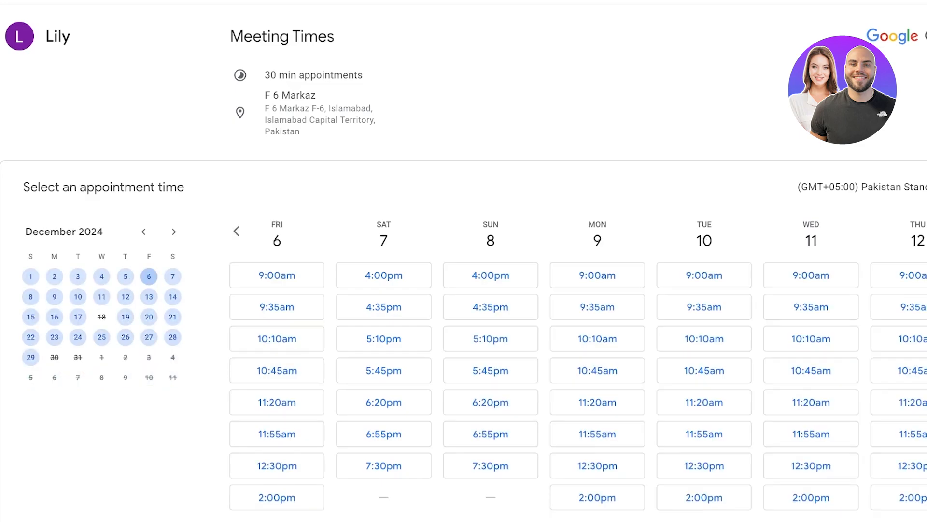
{"action": "left_click", "coordinate": [236, 231]}
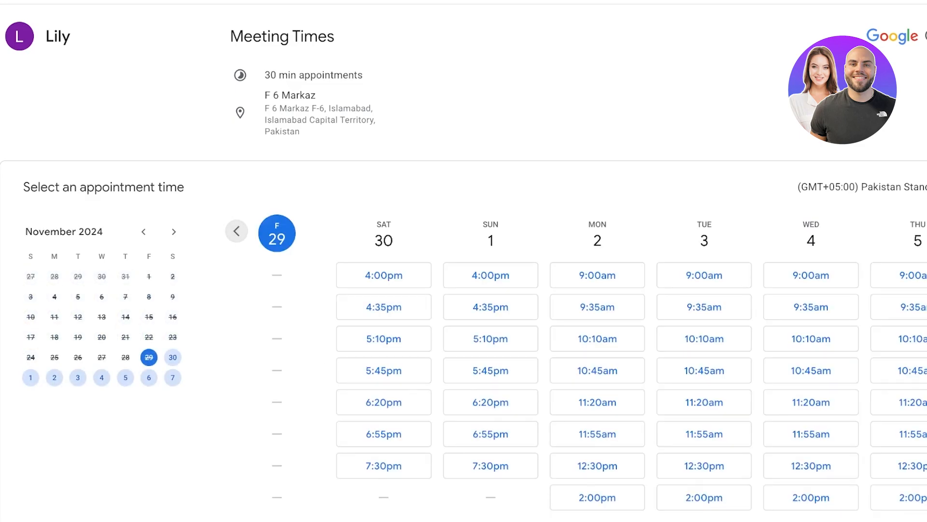
Preview the contact form for the Monday, December 2, 9:35am slot without booking, and close the schedule's details in the calendar.
{"action": "left_click", "coordinate": [597, 307]}
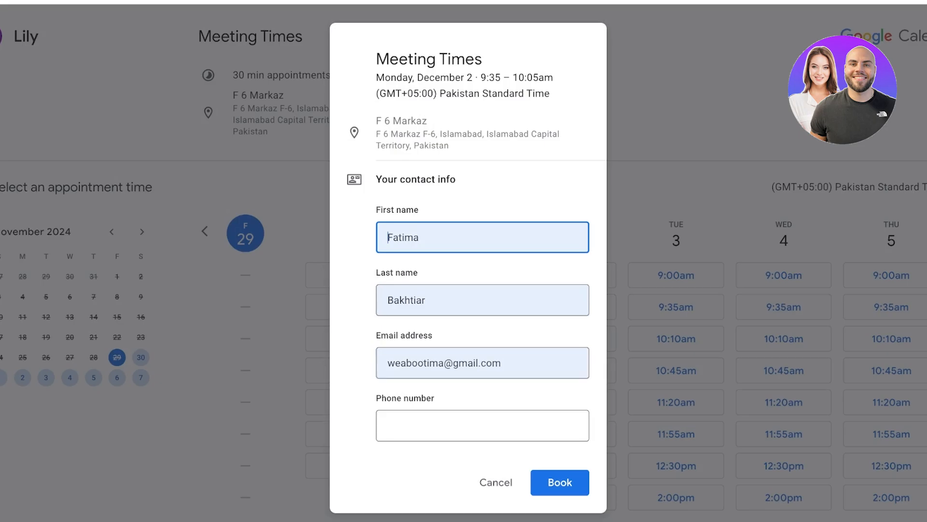
{"action": "left_click", "coordinate": [496, 482]}
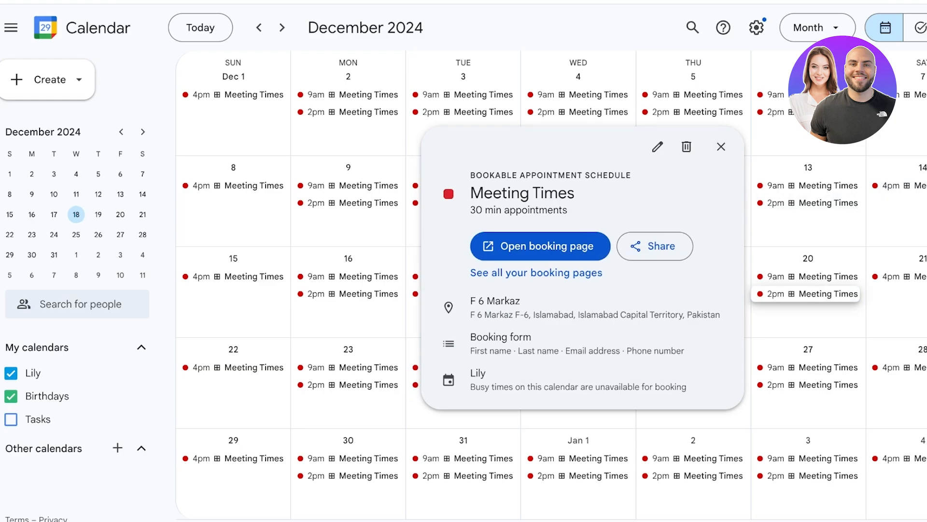
{"action": "left_click", "coordinate": [721, 146]}
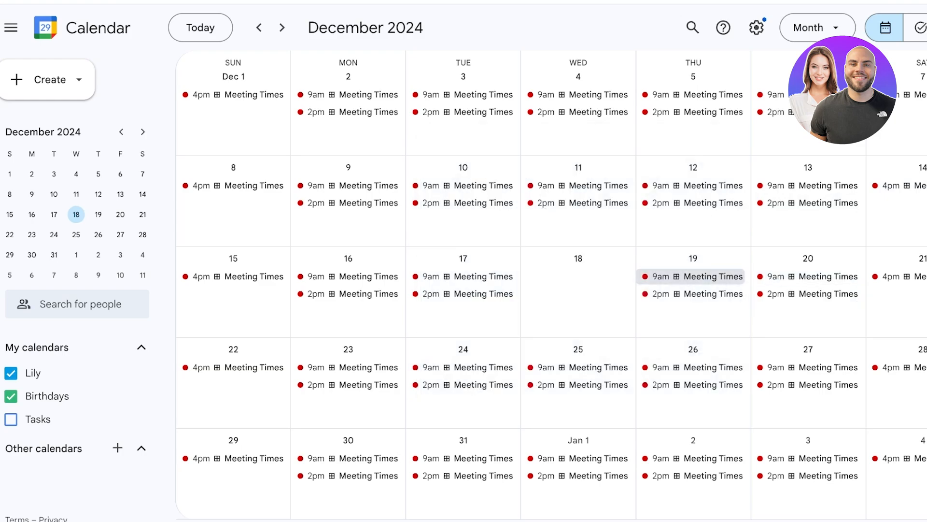